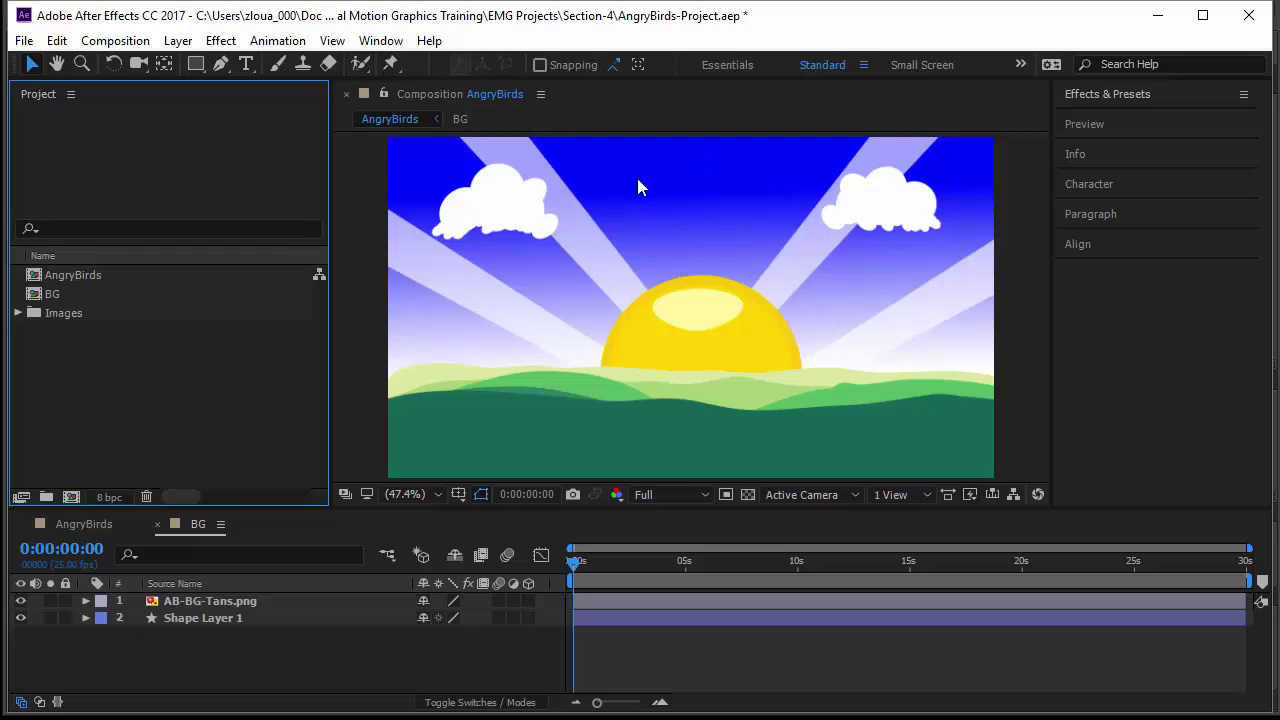
# Step: Pick ABirds from AngryBirds Assets to import as Composition - Retain Layer Sizes
pyautogui.rightClick(160, 351)
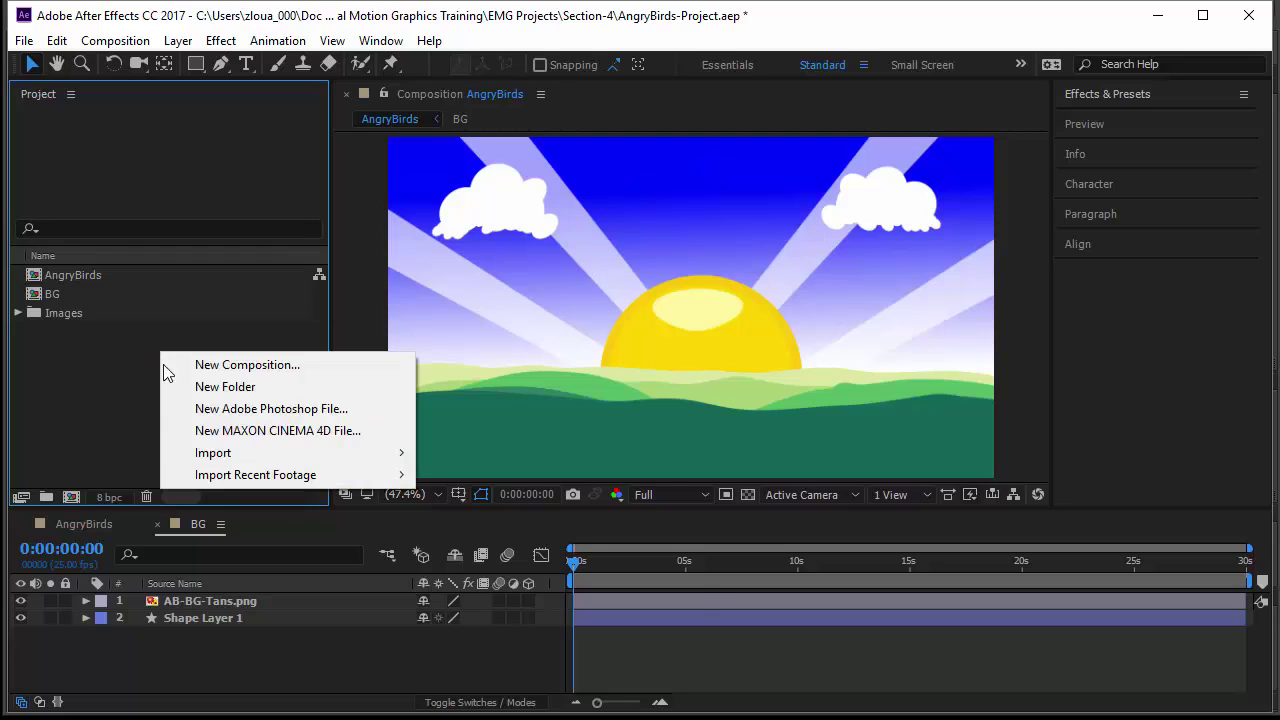
pyautogui.moveTo(203, 462)
pyautogui.click(438, 452)
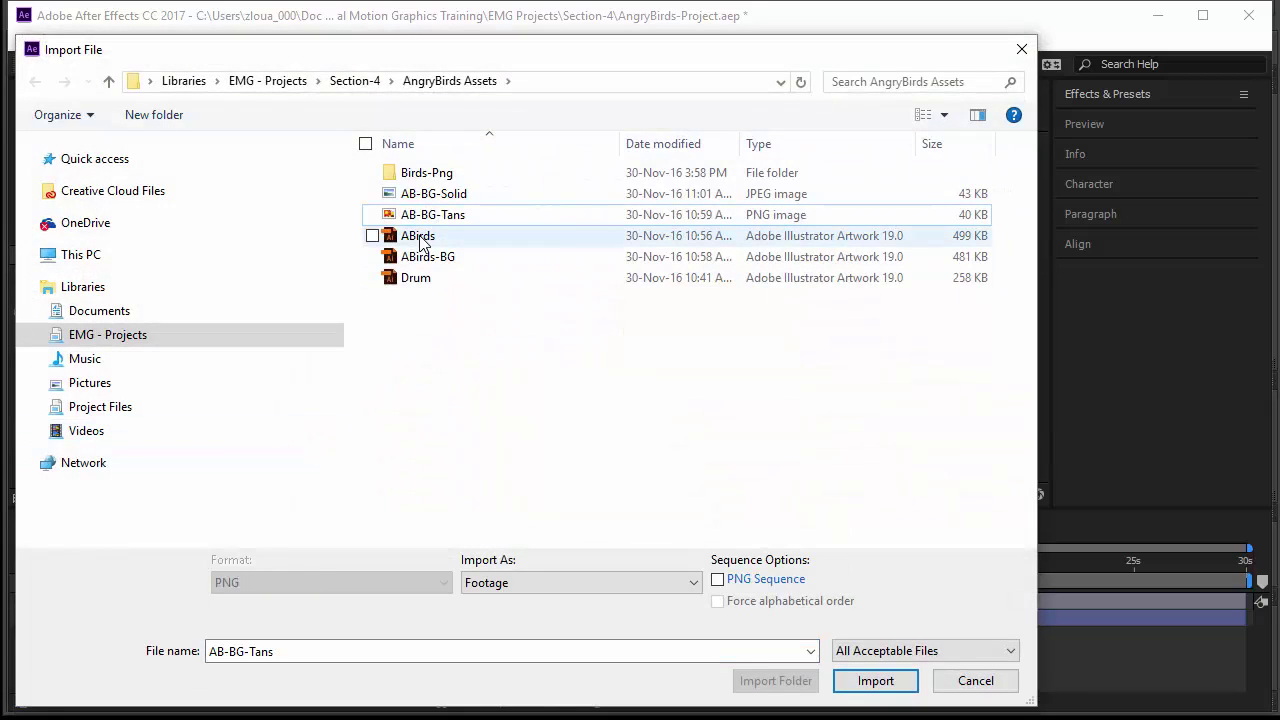
pyautogui.click(420, 243)
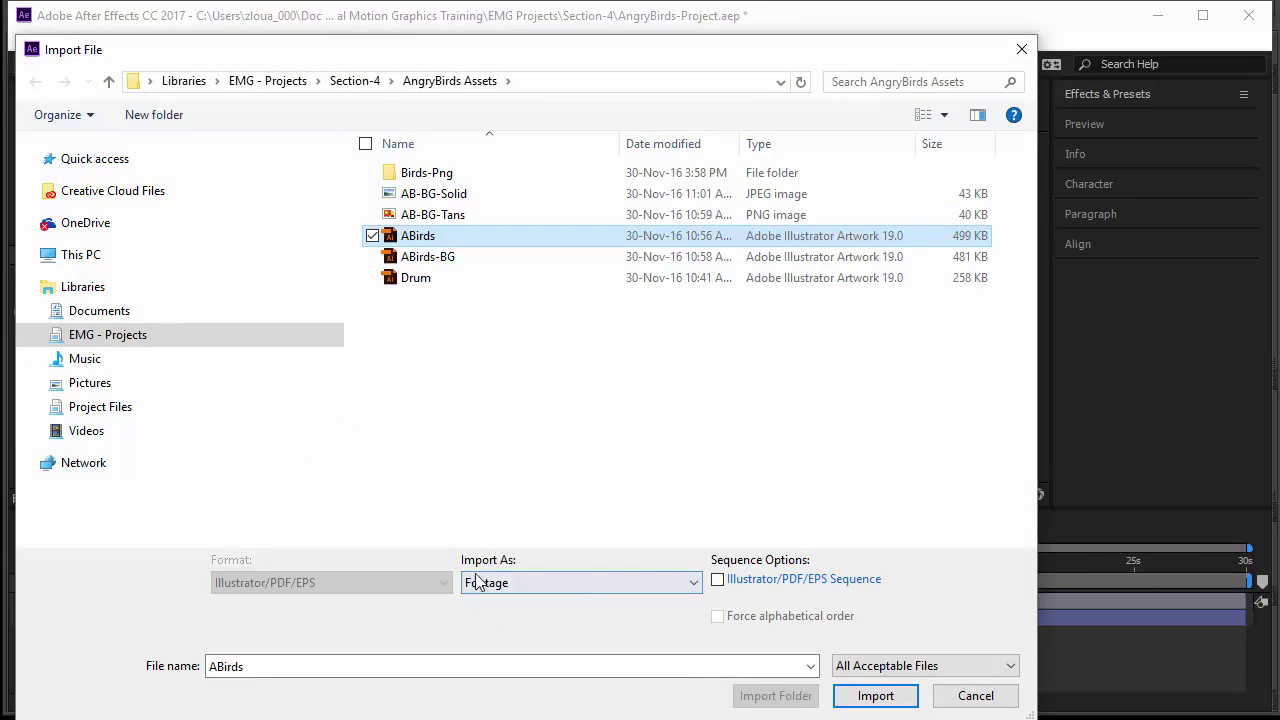
pyautogui.click(520, 580)
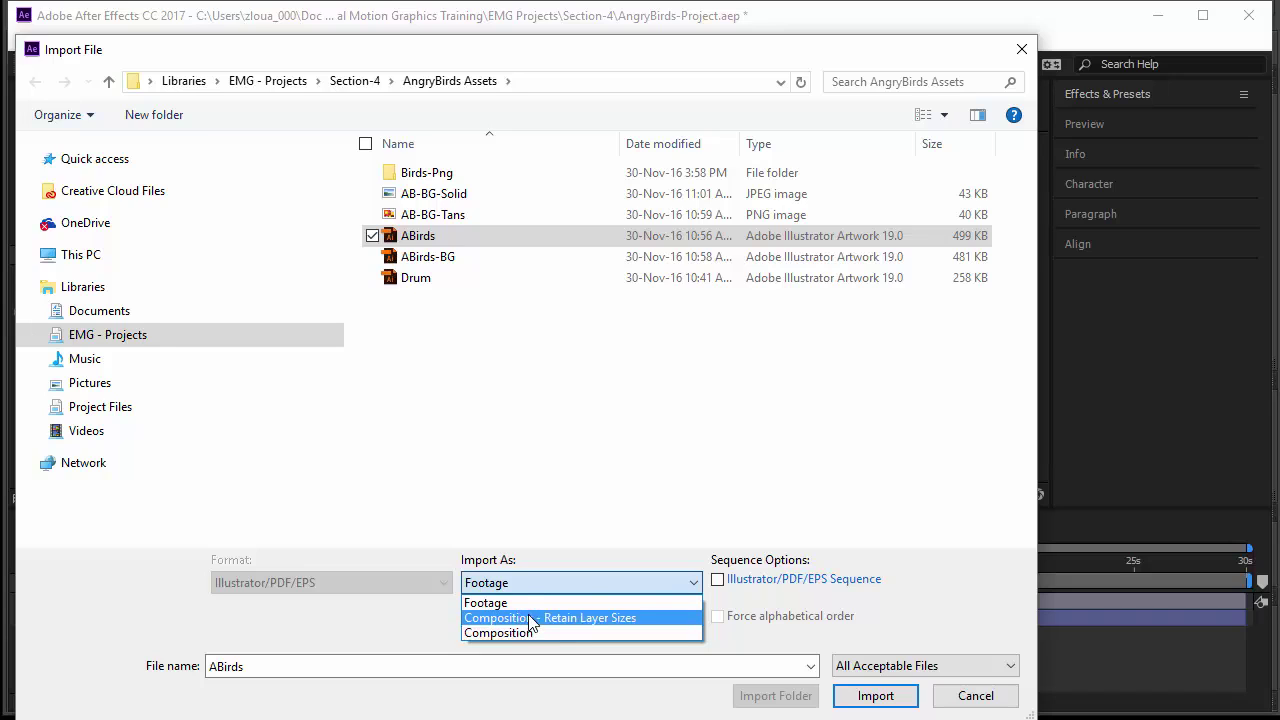
pyautogui.click(530, 618)
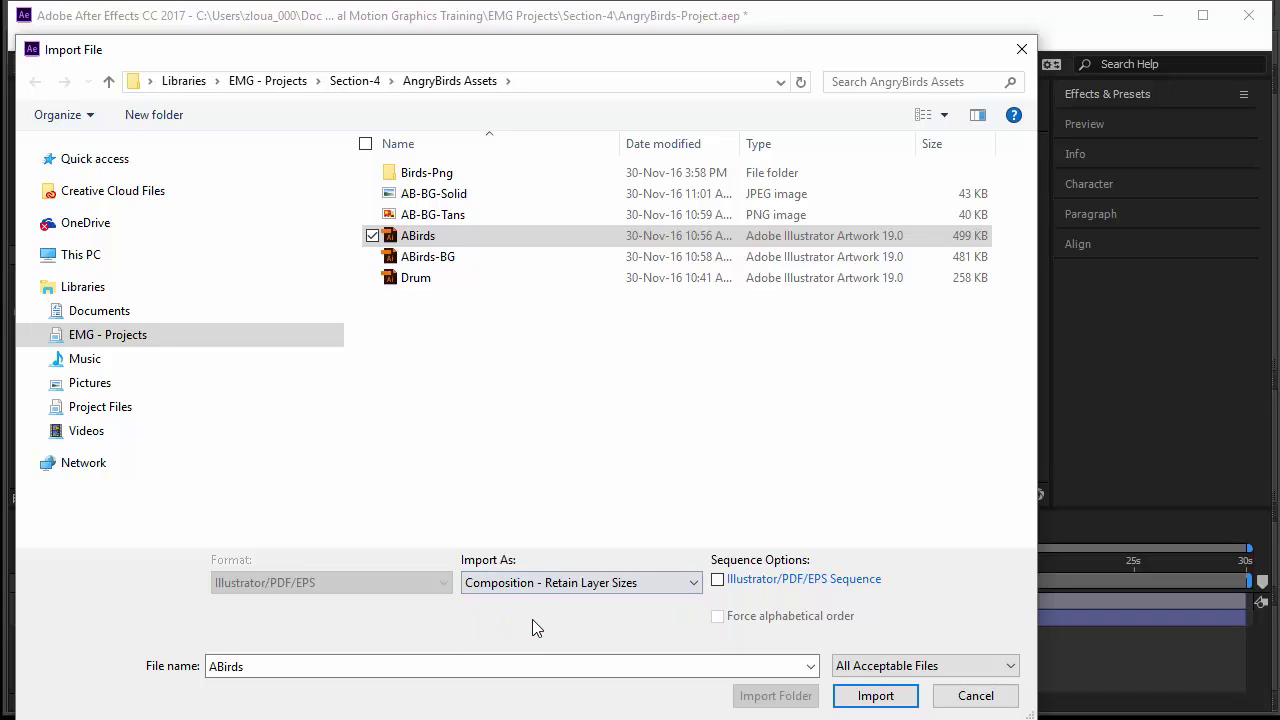
# Step: Import ABirds, open its composition, and select the white, red, black, yellow and green birds
pyautogui.click(875, 695)
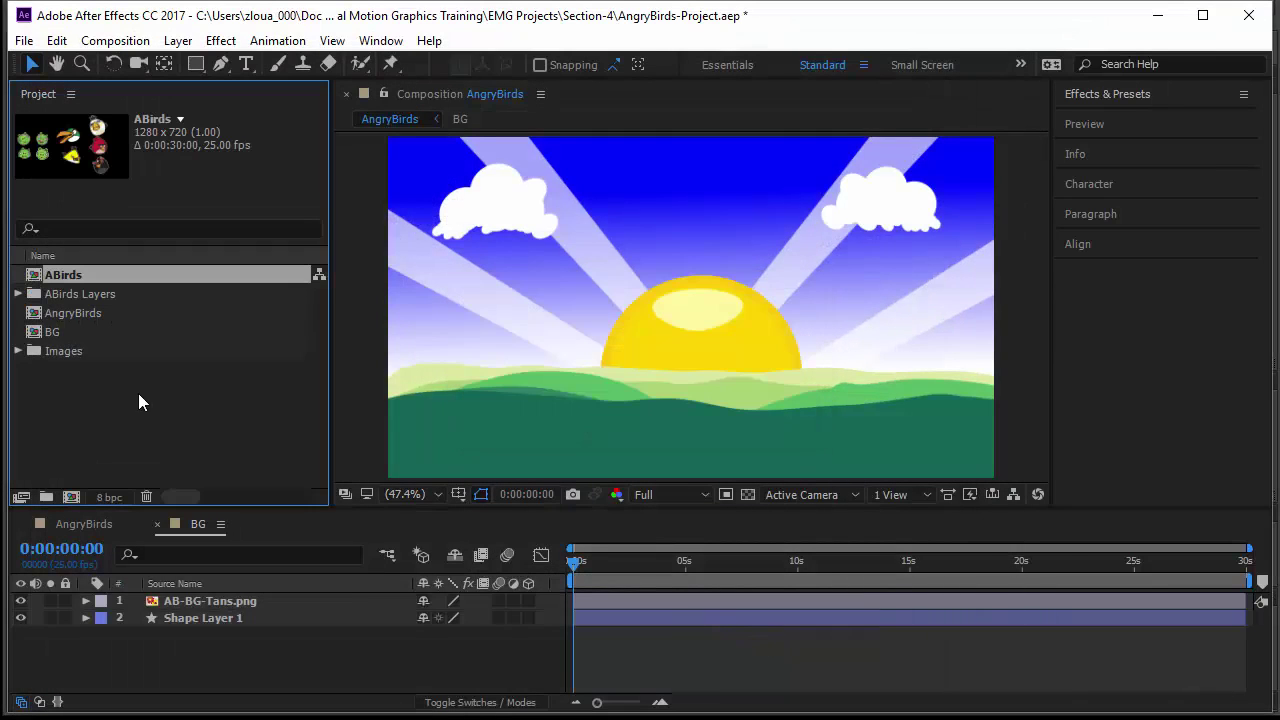
pyautogui.doubleClick(93, 277)
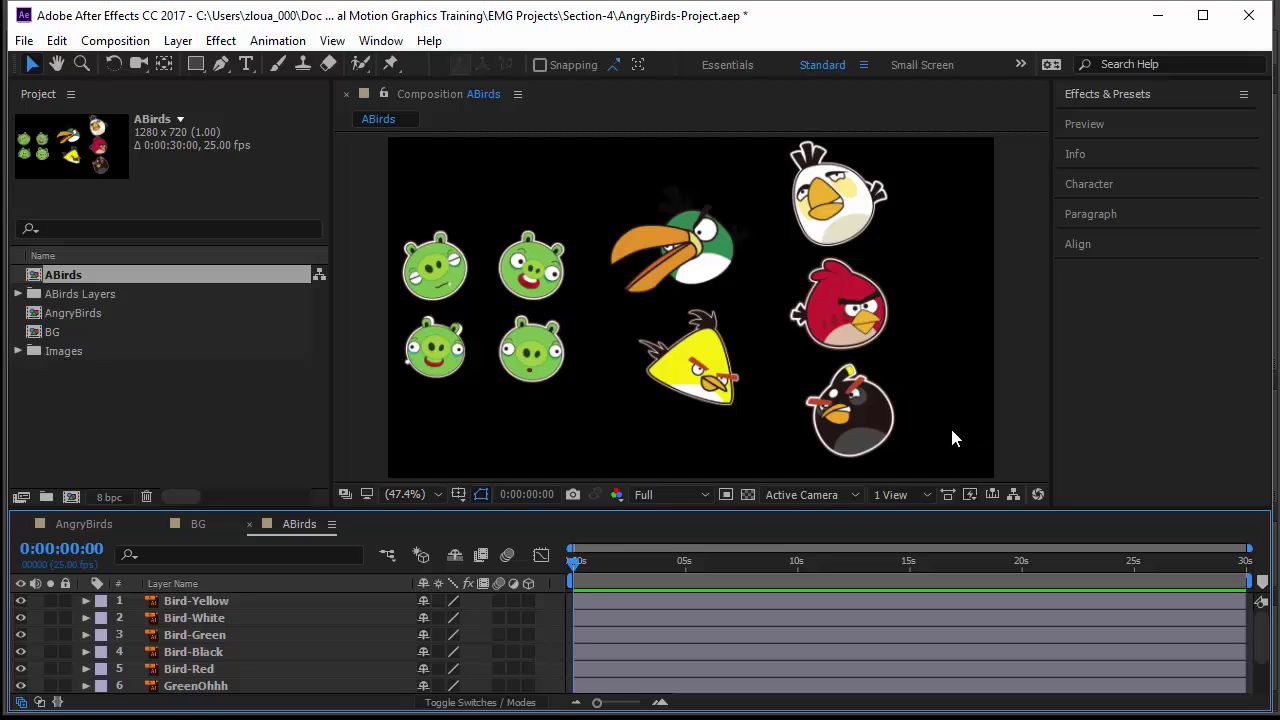
pyautogui.click(821, 210)
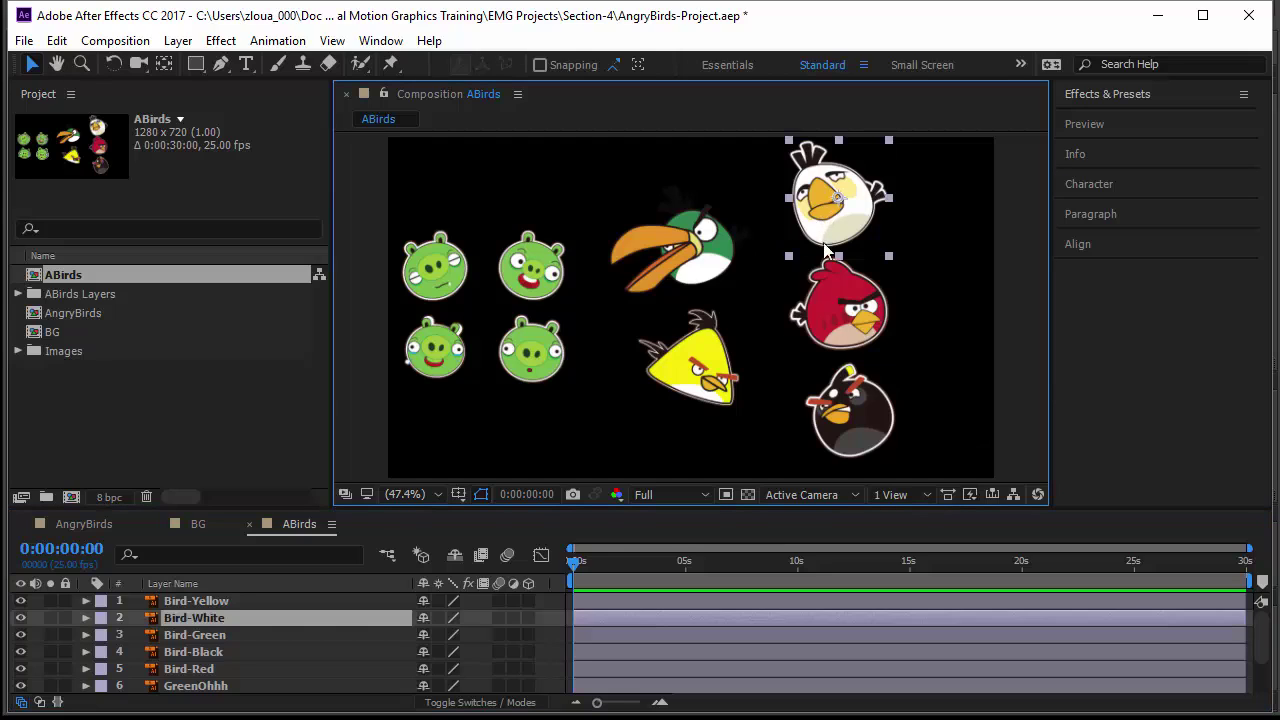
pyautogui.click(840, 300)
pyautogui.click(853, 398)
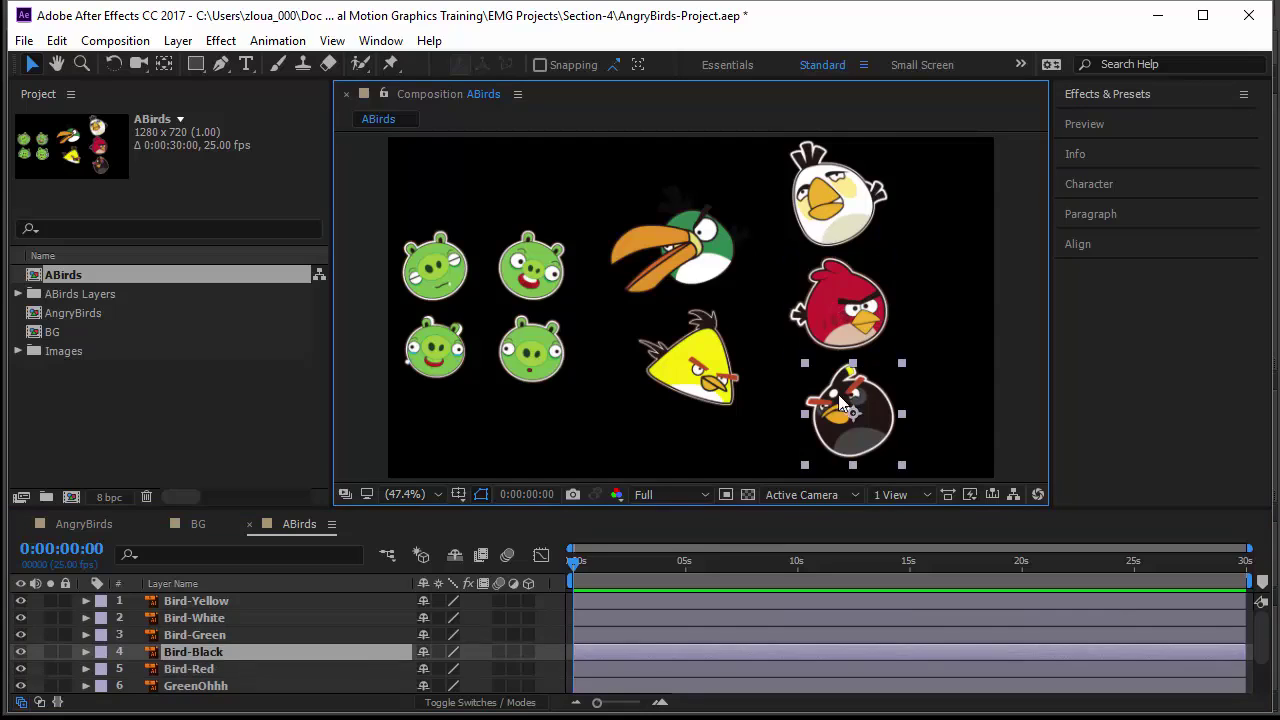
pyautogui.click(710, 385)
pyautogui.click(712, 256)
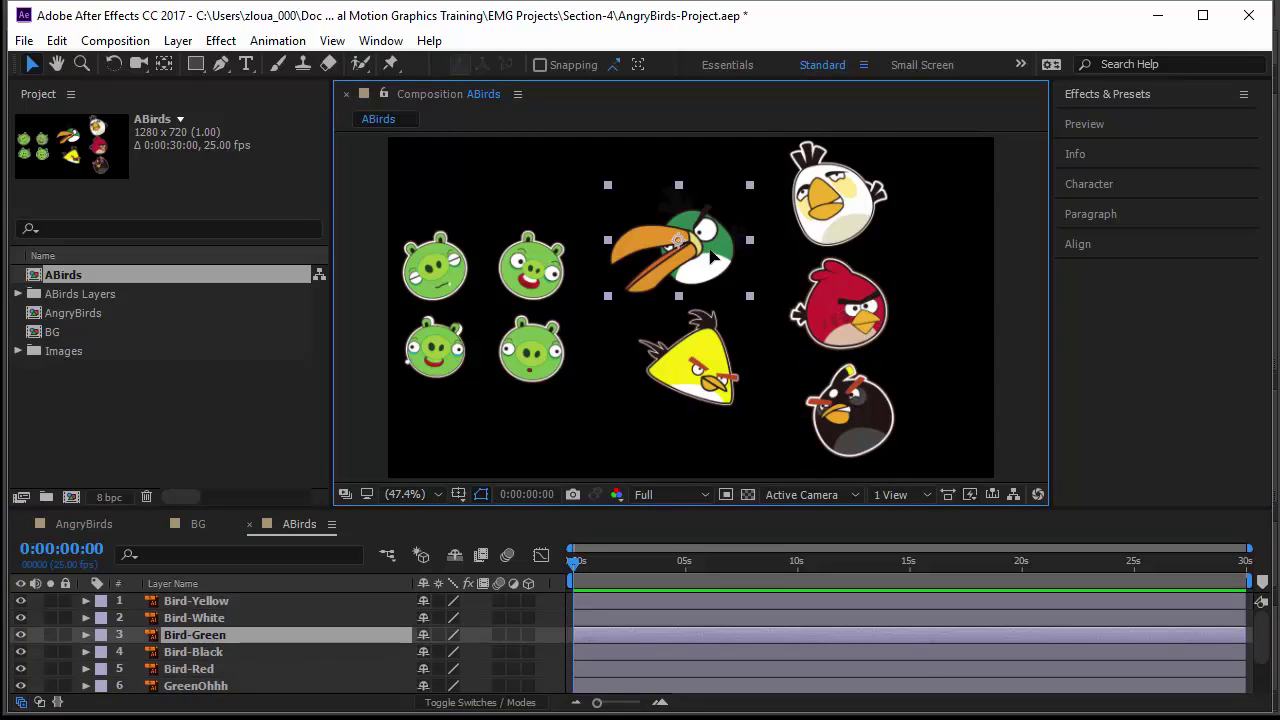
# Step: Select each bird layer again, then the four pig layers, ending on GreenOhhh
pyautogui.click(841, 220)
pyautogui.click(843, 304)
pyautogui.click(845, 415)
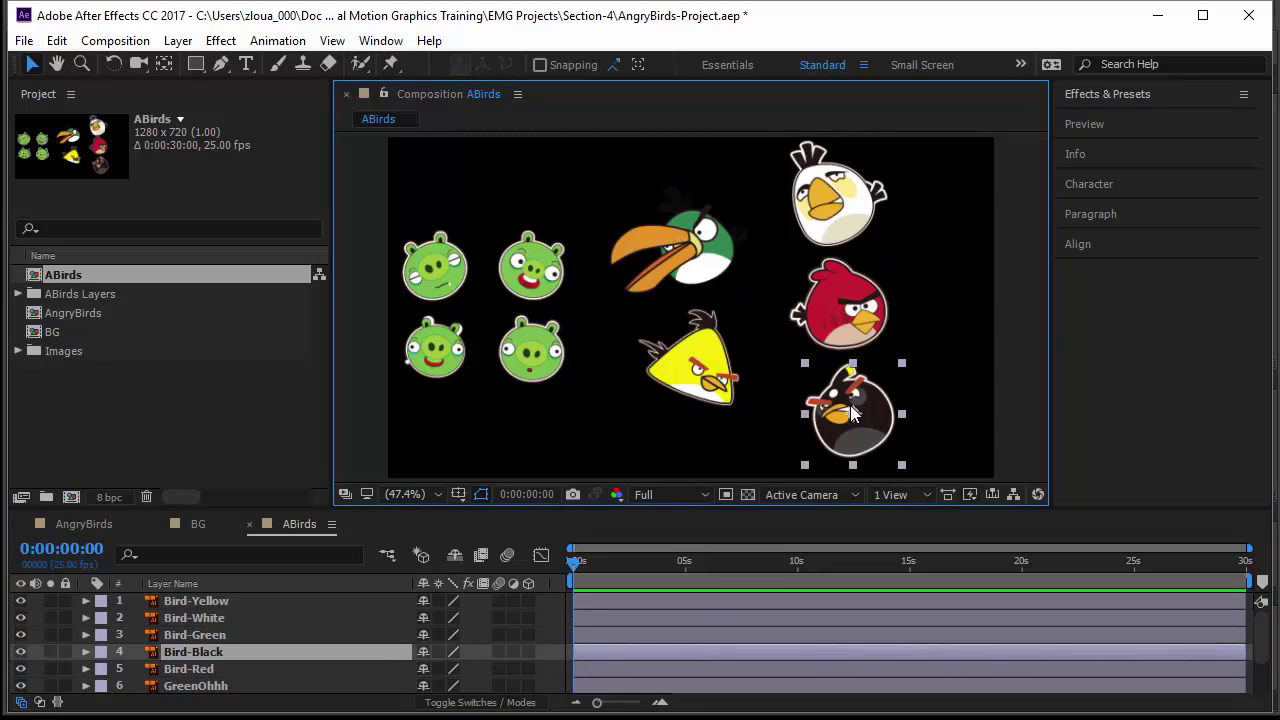
pyautogui.click(715, 390)
pyautogui.click(710, 284)
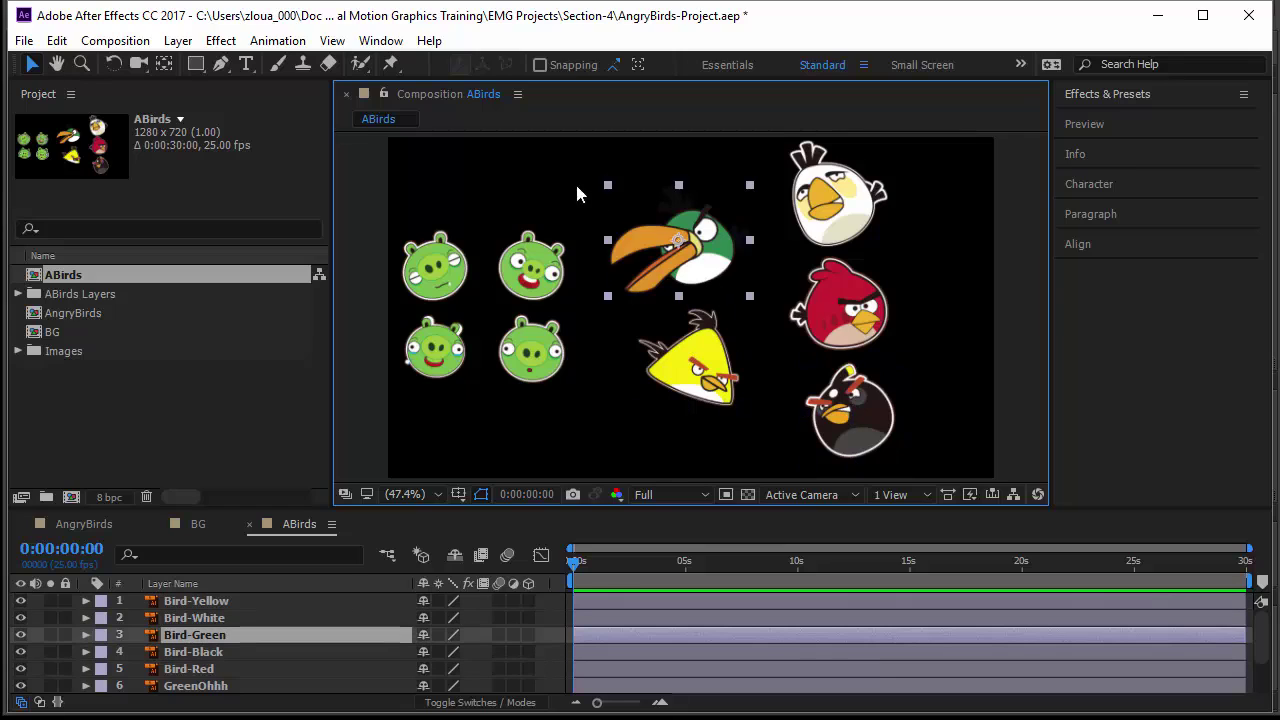
pyautogui.click(533, 262)
pyautogui.click(430, 290)
pyautogui.click(435, 345)
pyautogui.click(532, 348)
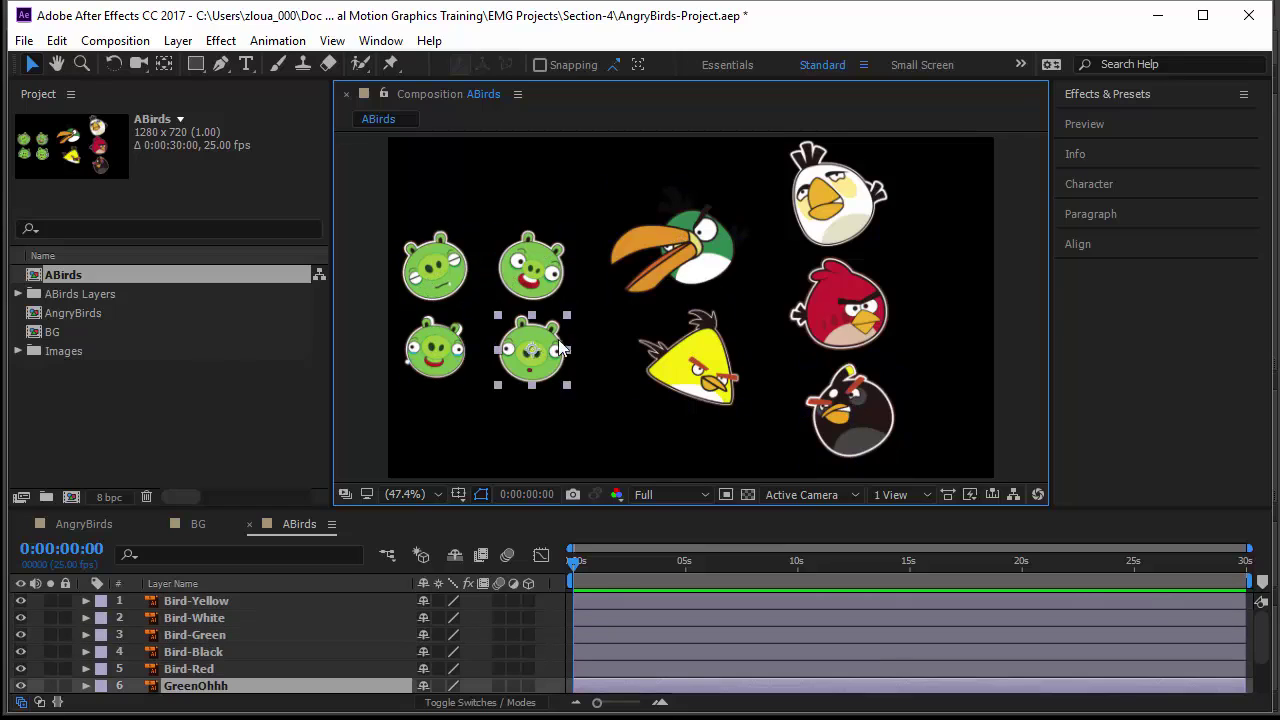
# Step: Expand ABirds Layers and inspect the Bird-Black, Bird-Green, Bird-White, Bird-Yellow, GreenOhhh, GreenOuch and GreenSmily .ai files
pyautogui.click(48, 294)
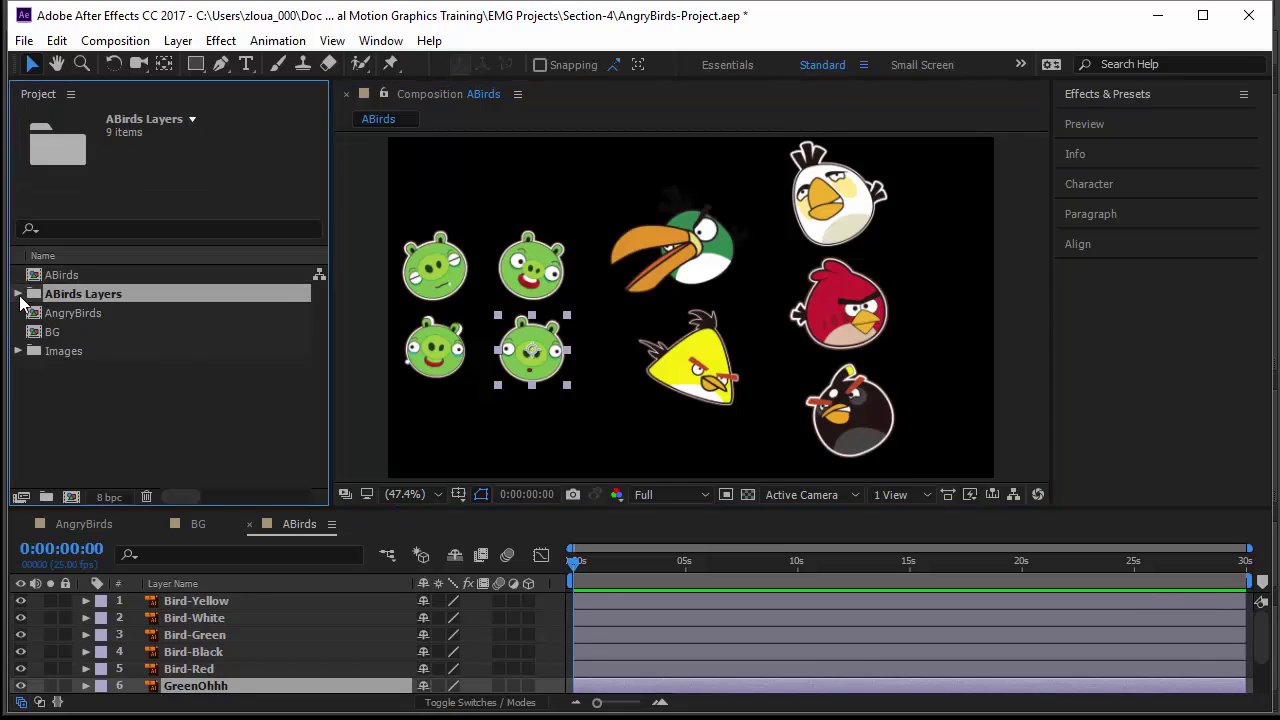
pyautogui.click(18, 294)
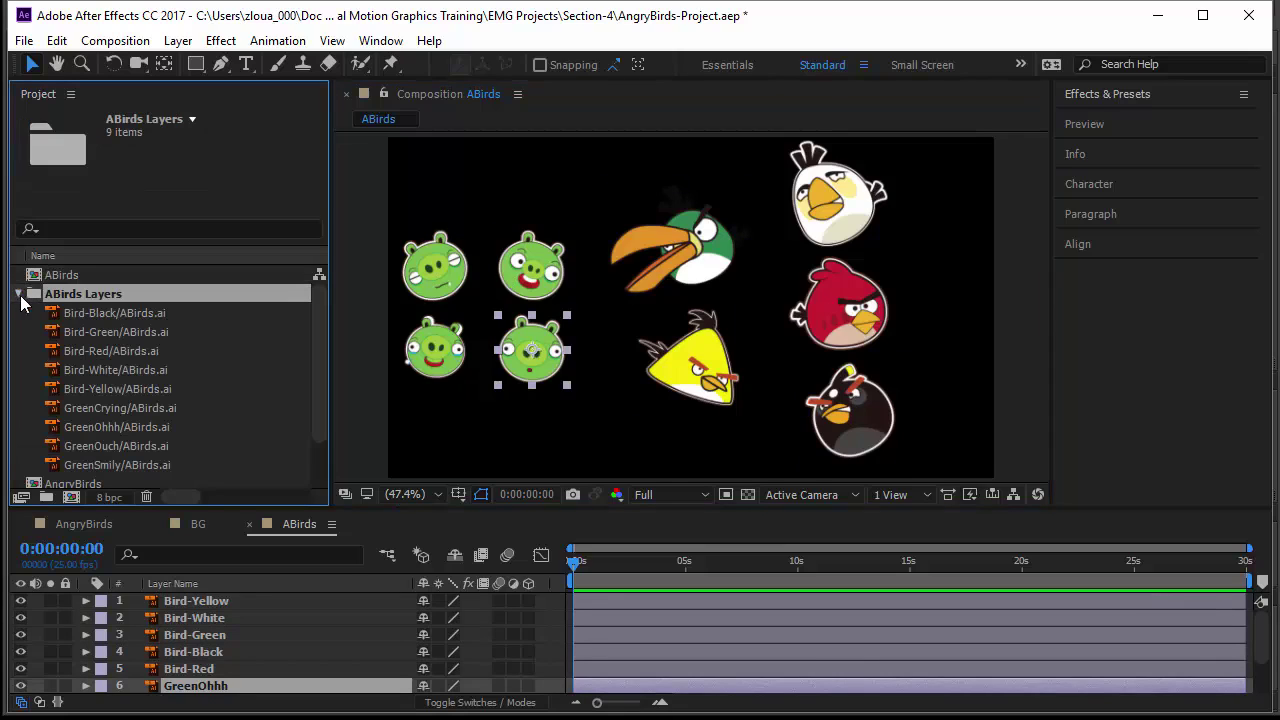
pyautogui.click(133, 312)
pyautogui.click(138, 331)
pyautogui.click(139, 367)
pyautogui.click(141, 387)
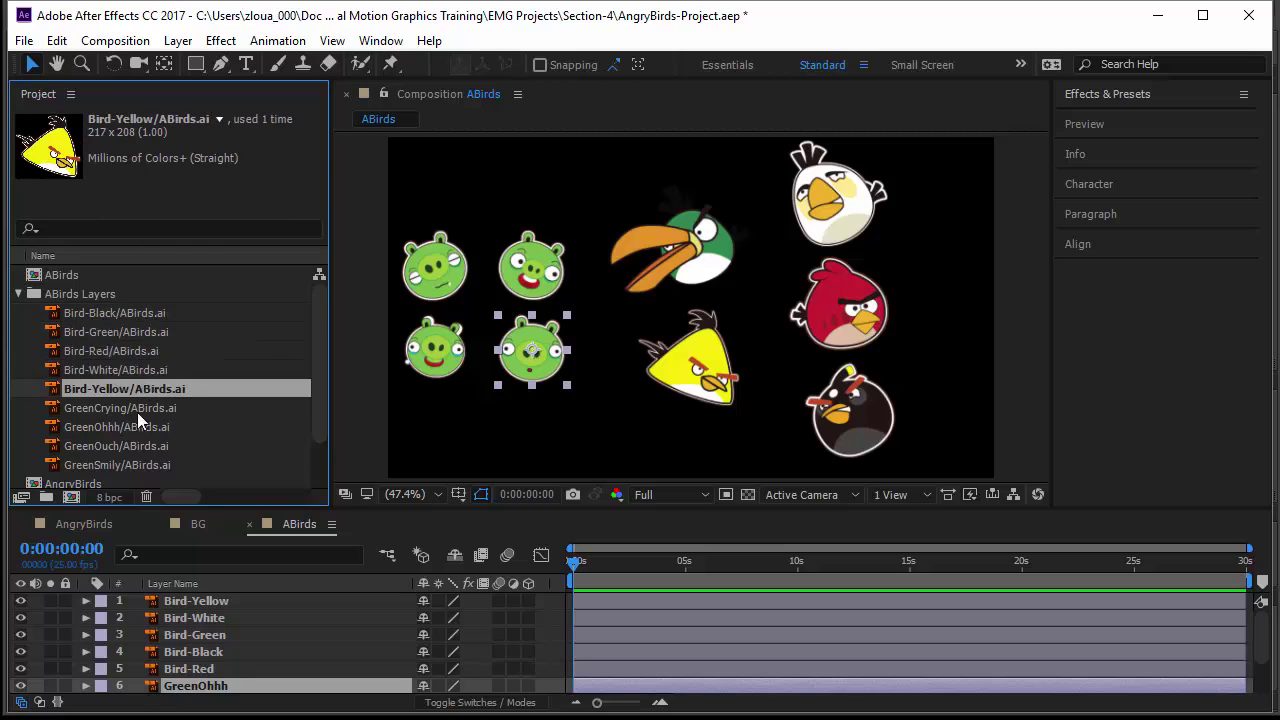
pyautogui.click(138, 425)
pyautogui.click(146, 444)
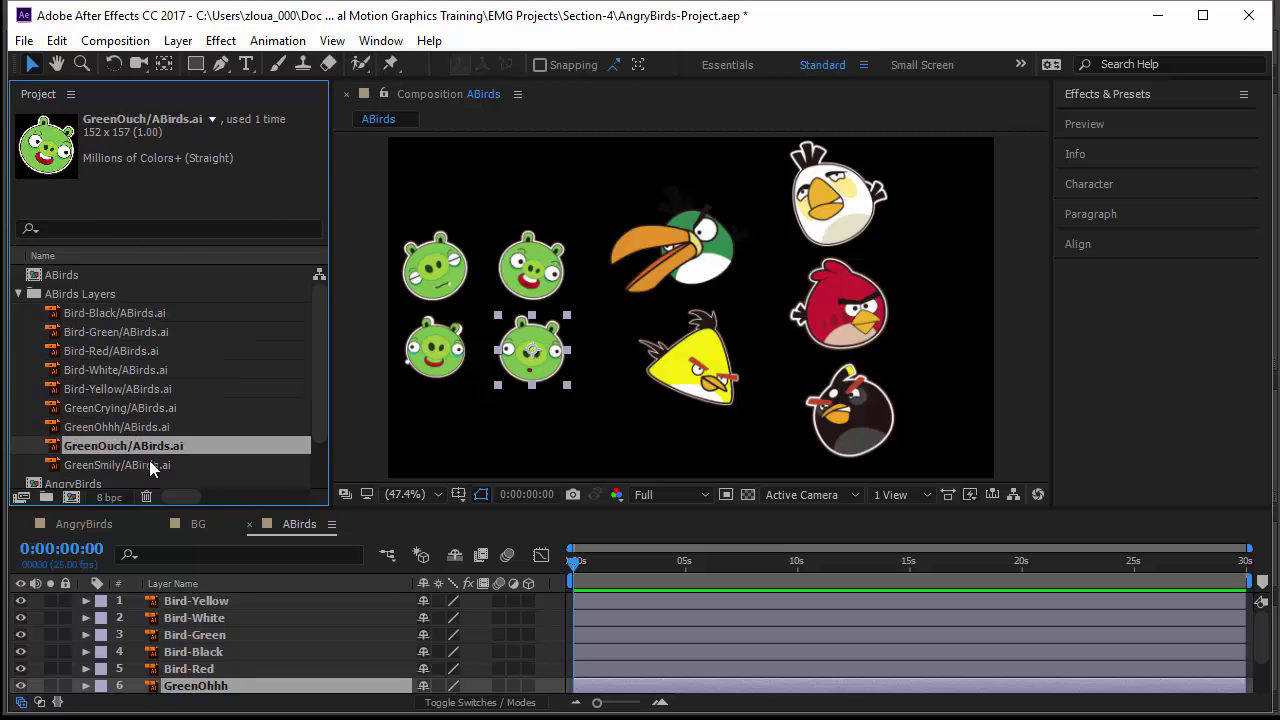
pyautogui.click(149, 462)
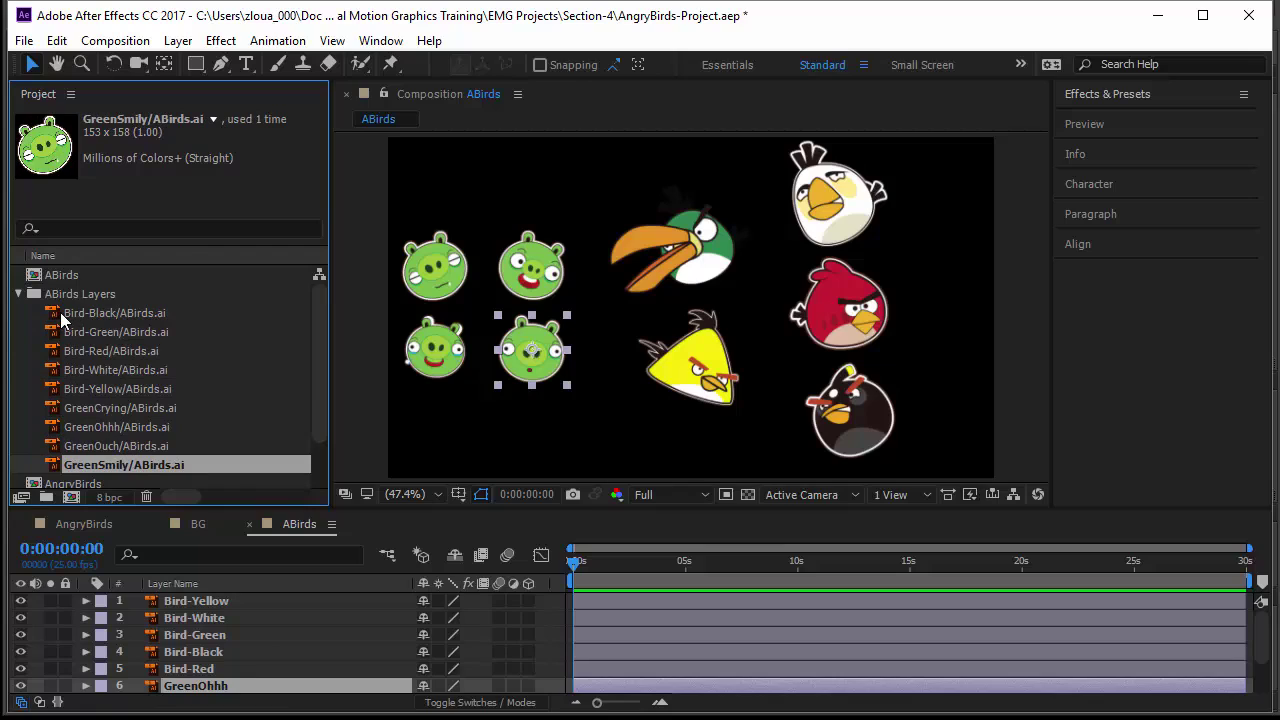
pyautogui.click(107, 311)
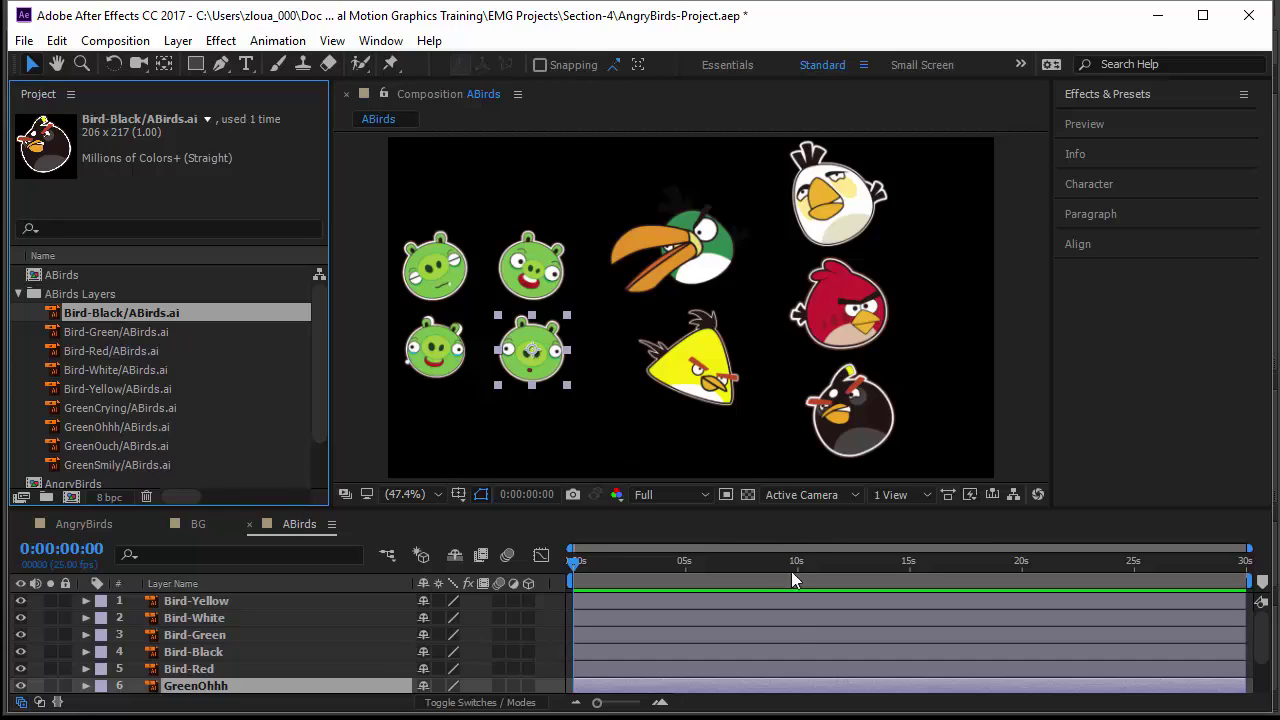
pyautogui.hotkey('alt', 'Tab')
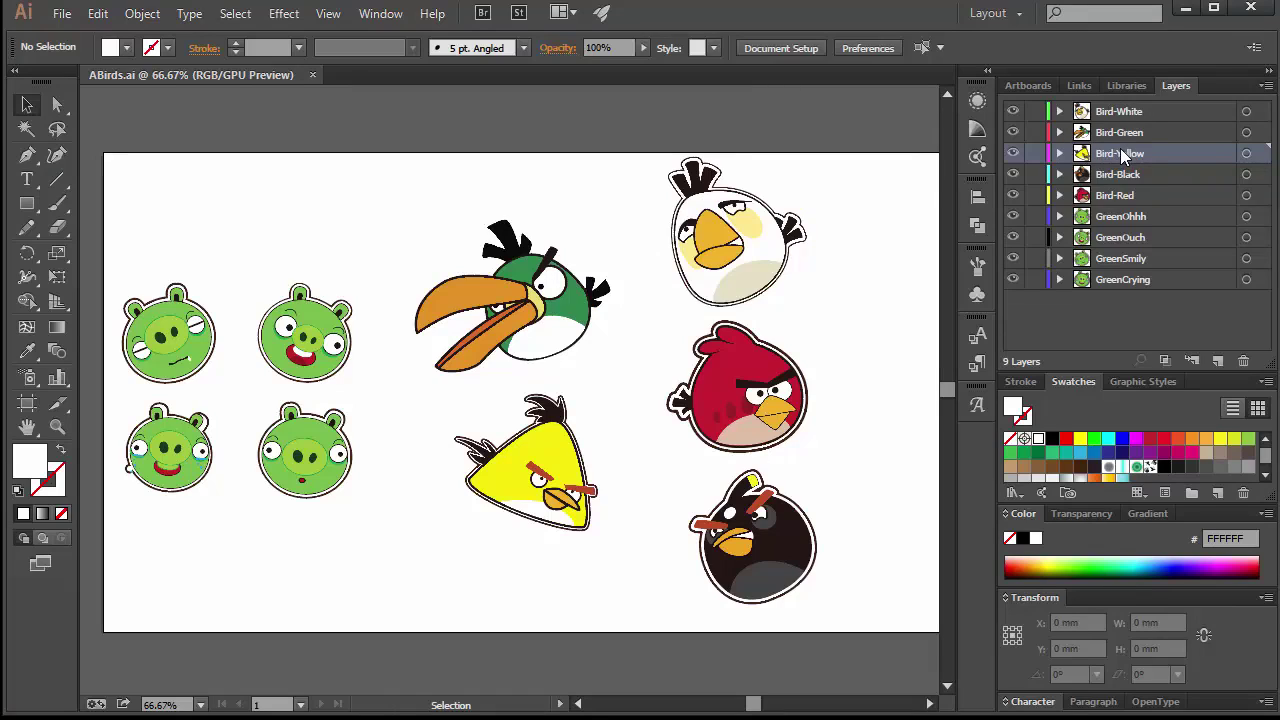
pyautogui.click(1060, 153)
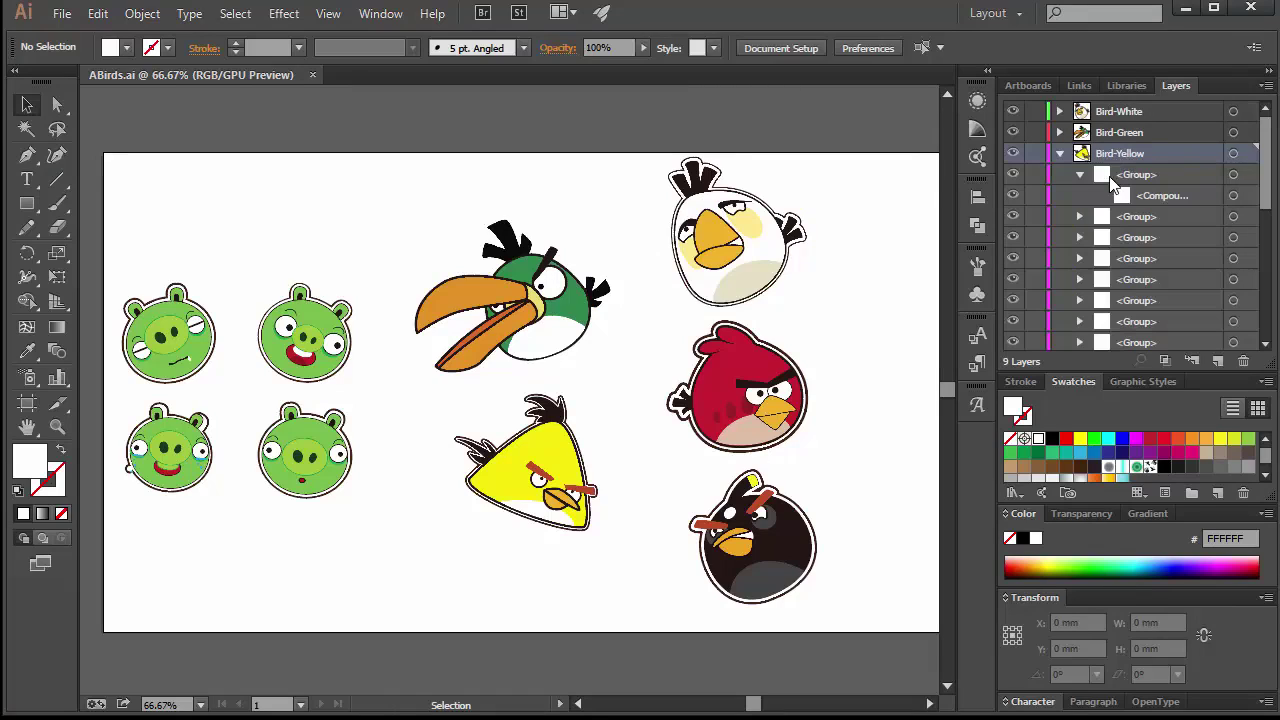
pyautogui.click(1112, 176)
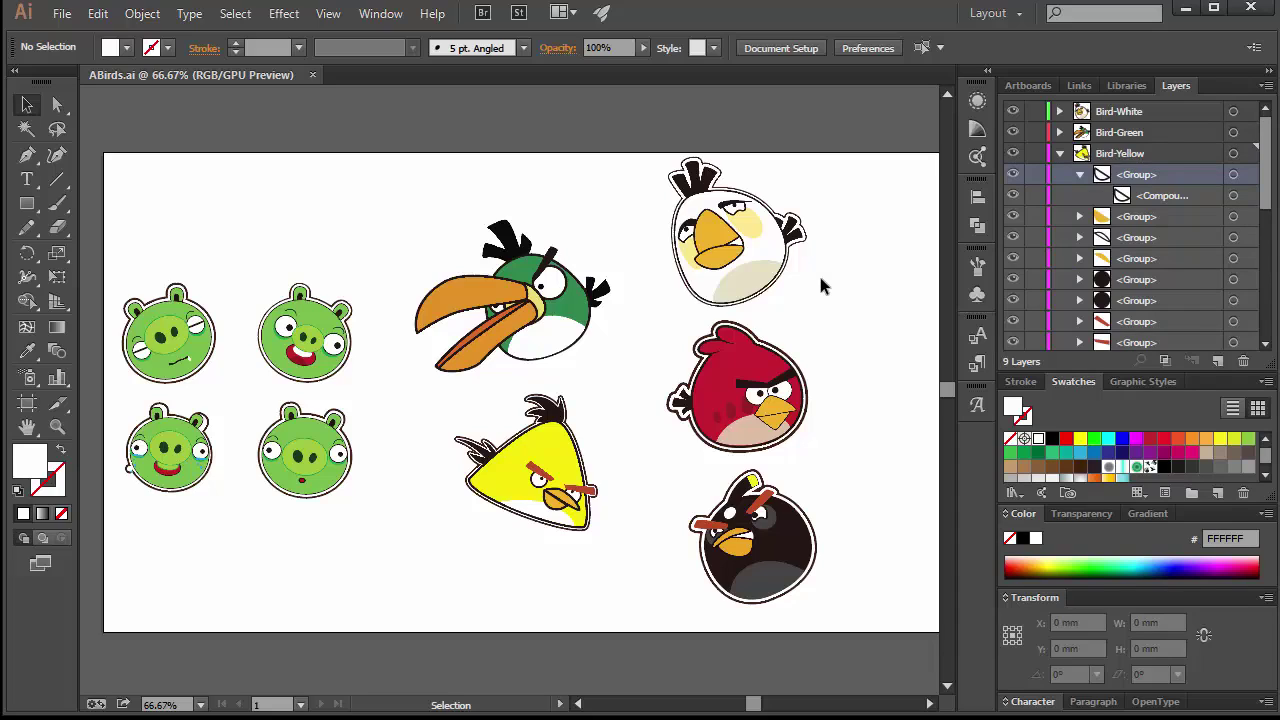
pyautogui.click(1059, 153)
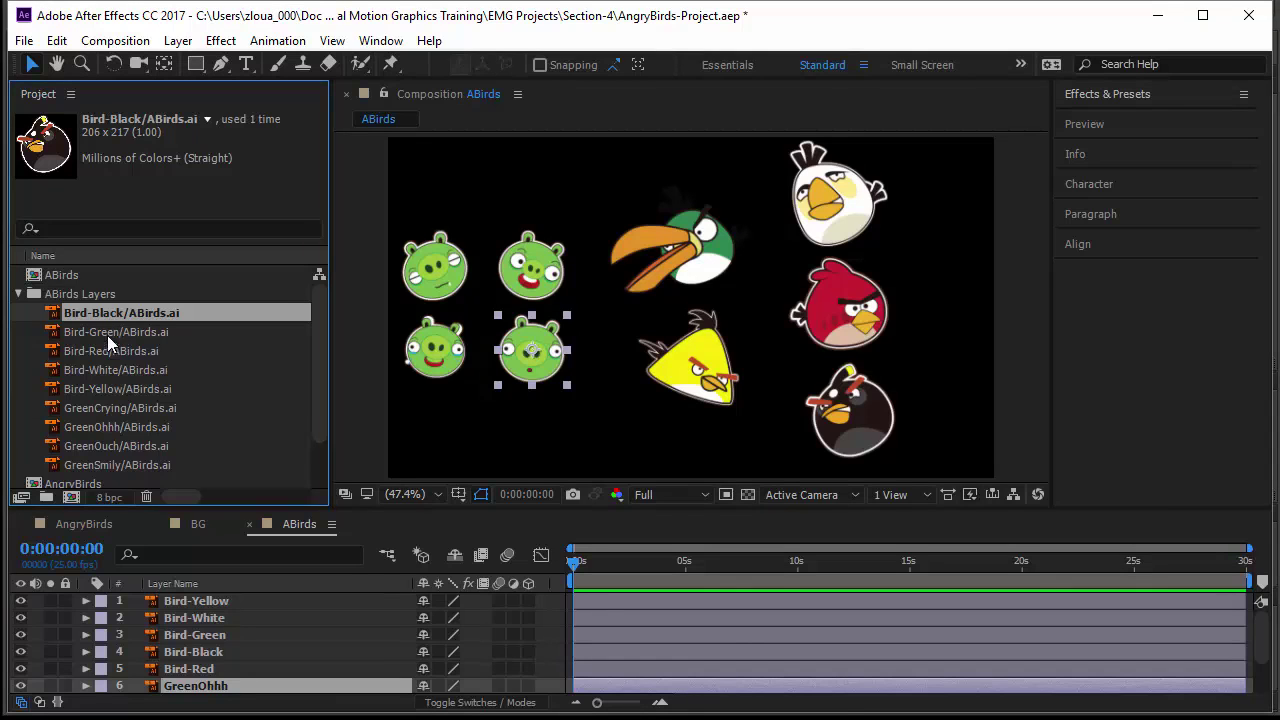
# Step: Check GreenCrying/ABirds.ai, collapse the ABirds Layers folder, and select the red bird in the viewer
pyautogui.click(108, 368)
pyautogui.click(113, 407)
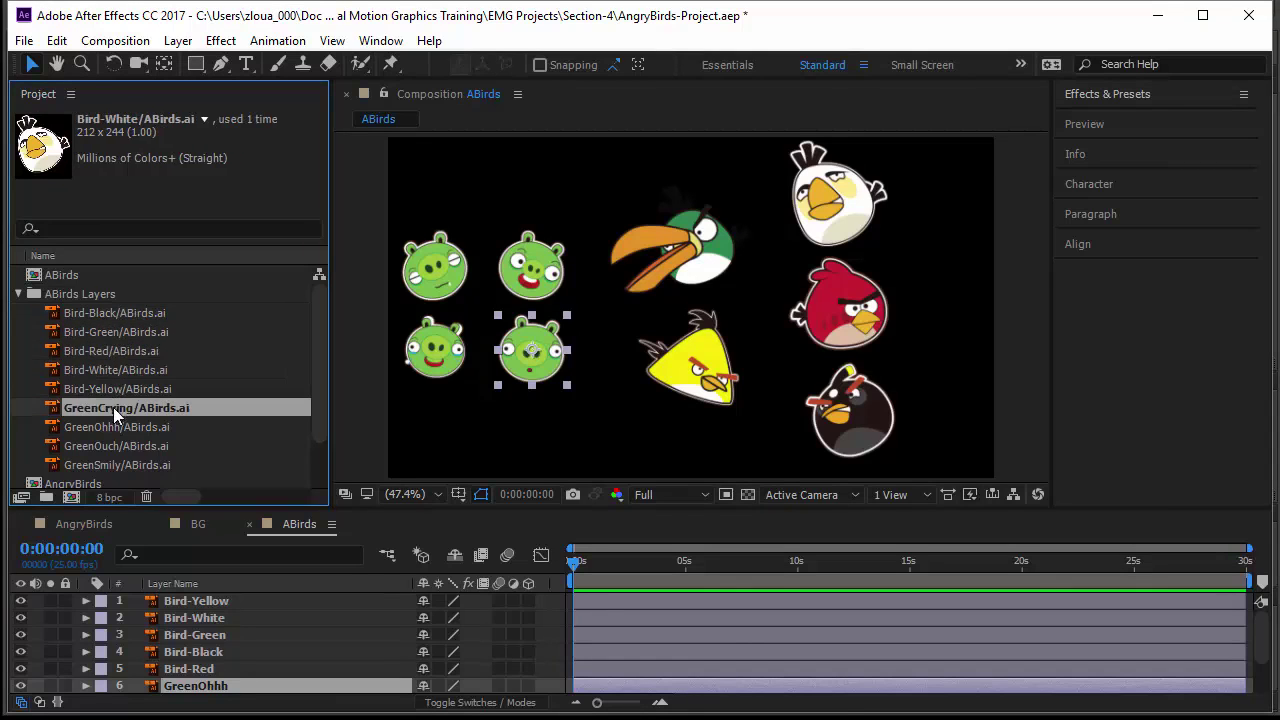
pyautogui.click(76, 297)
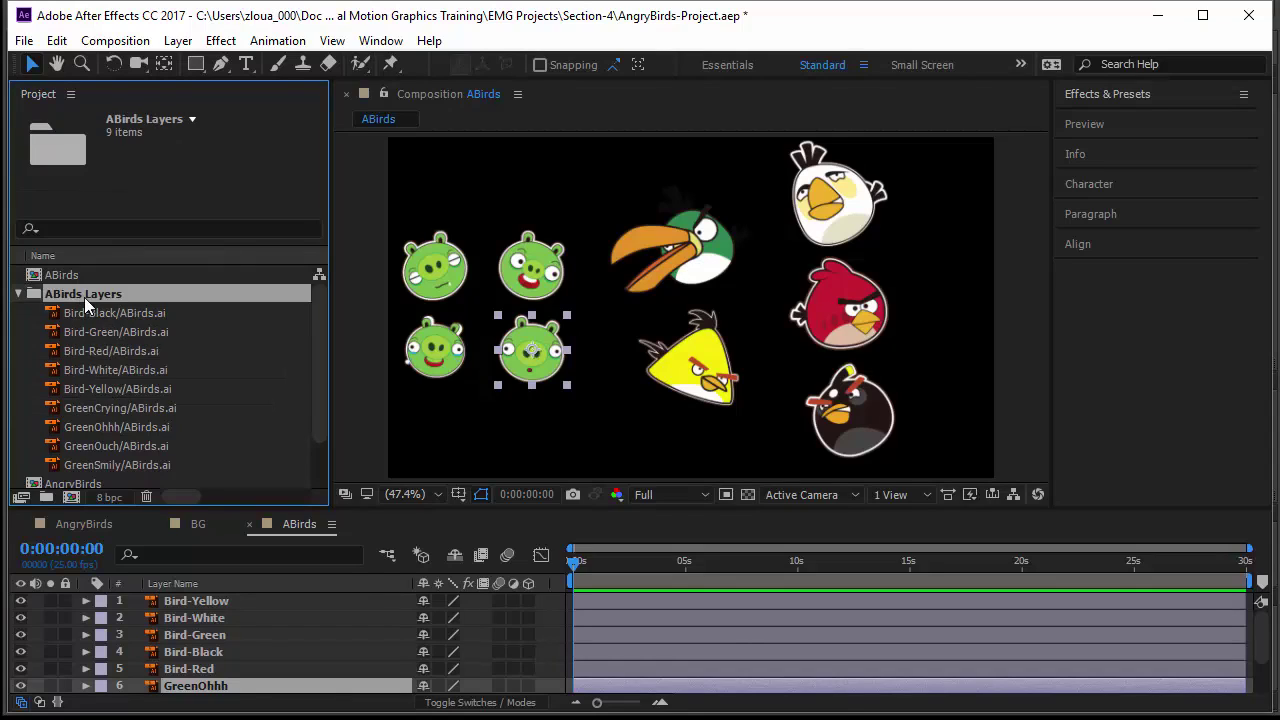
pyautogui.click(18, 293)
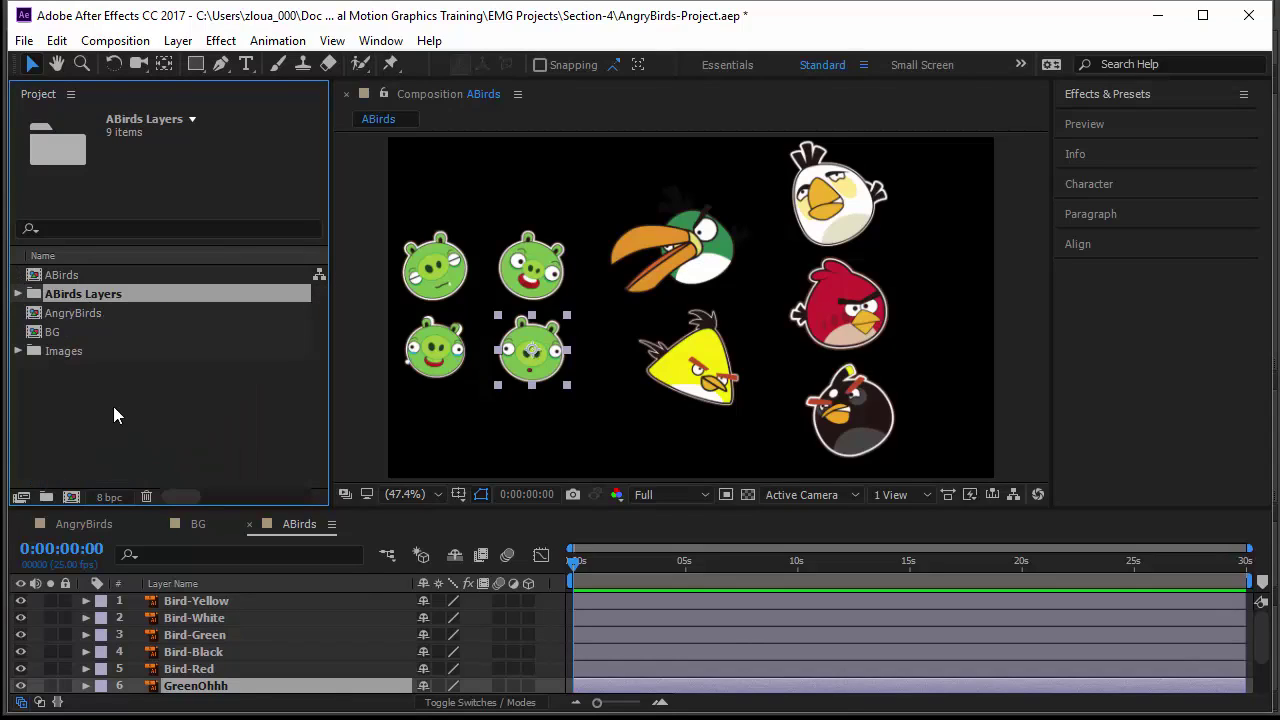
pyautogui.click(838, 195)
pyautogui.click(838, 305)
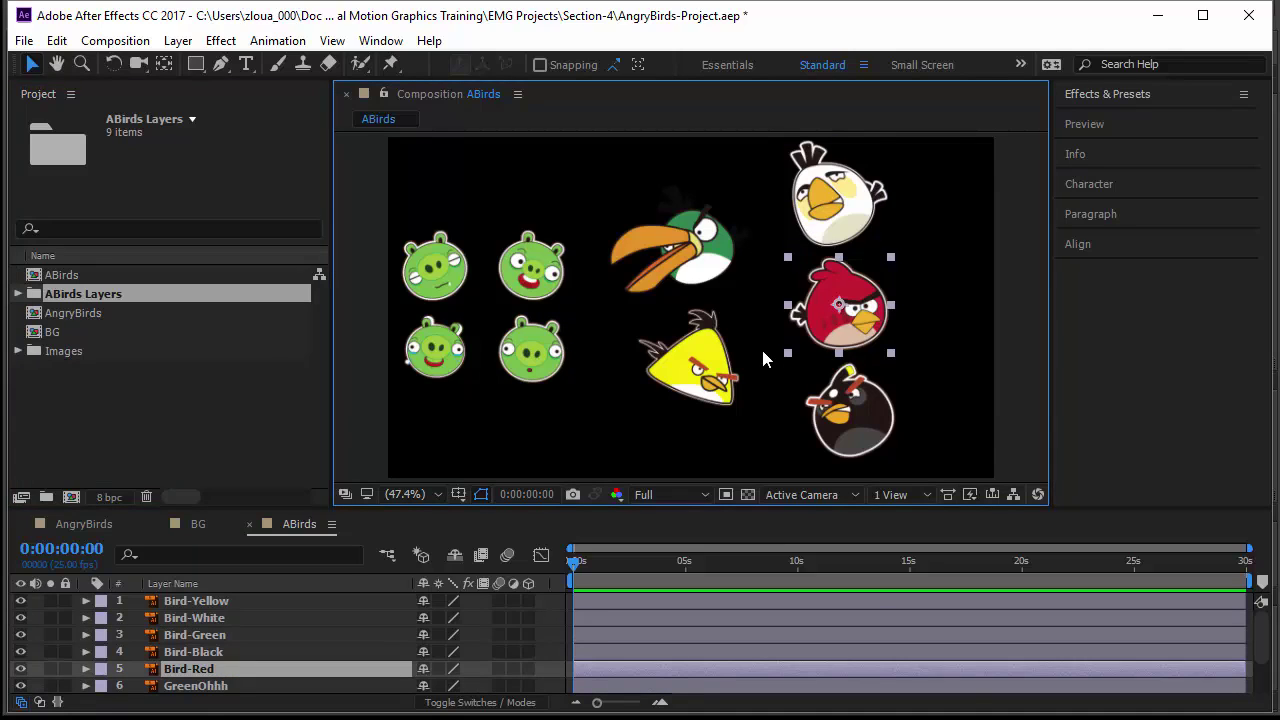
# Step: Create a new project folder named Birds-Png
pyautogui.click(109, 424)
pyautogui.click(46, 496)
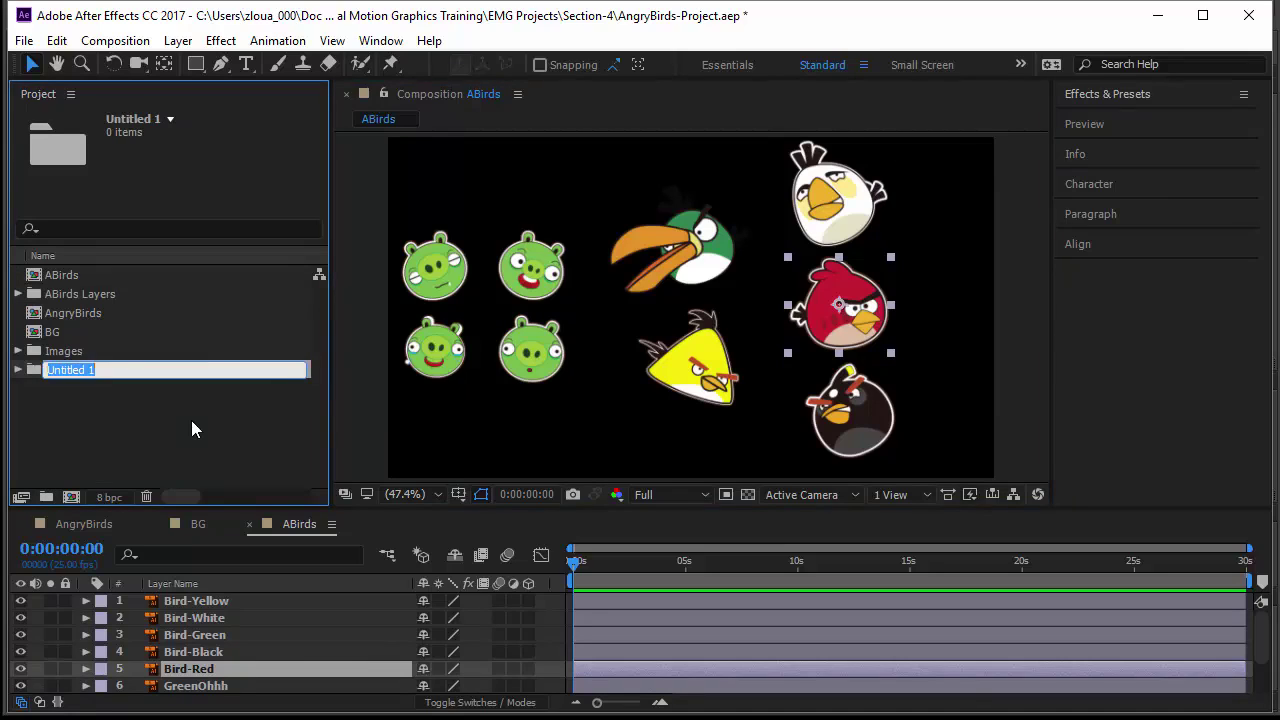
pyautogui.write('Birds-Png')
pyautogui.press('Return')
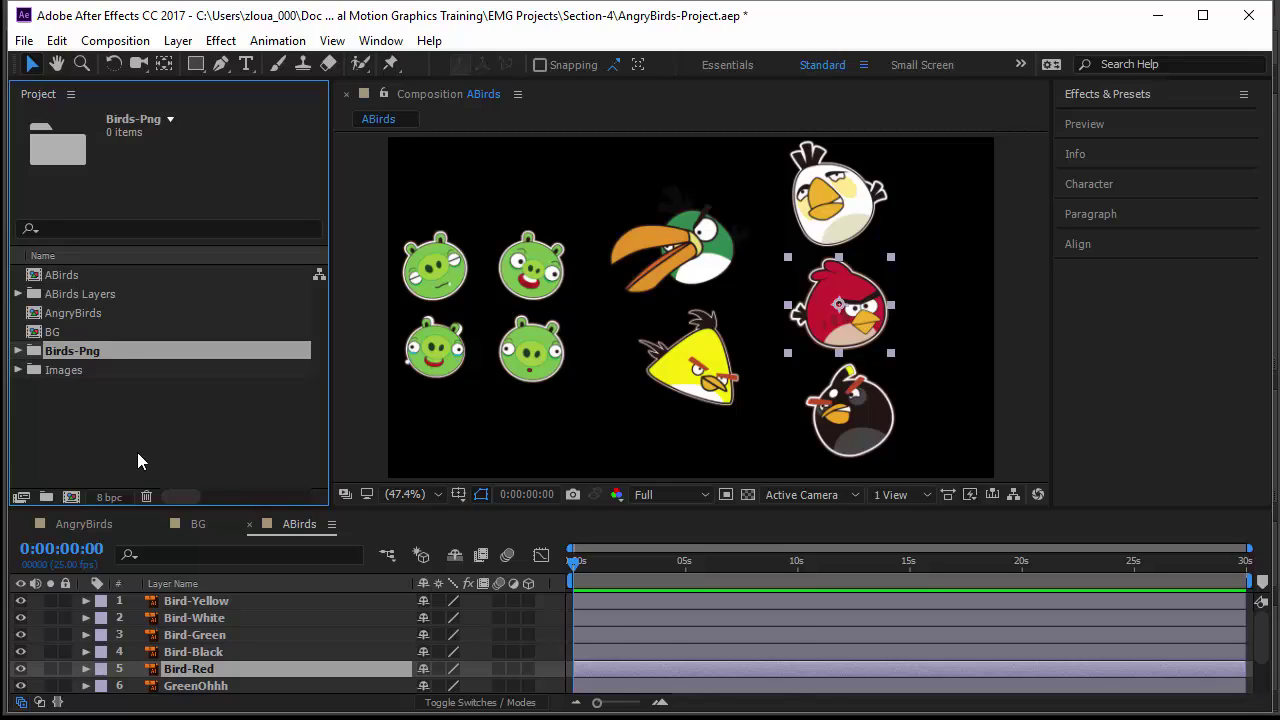
# Step: Import all nine bird PNG files from the Birds-Png folder on disk
pyautogui.hotkey('ctrl', 'i')
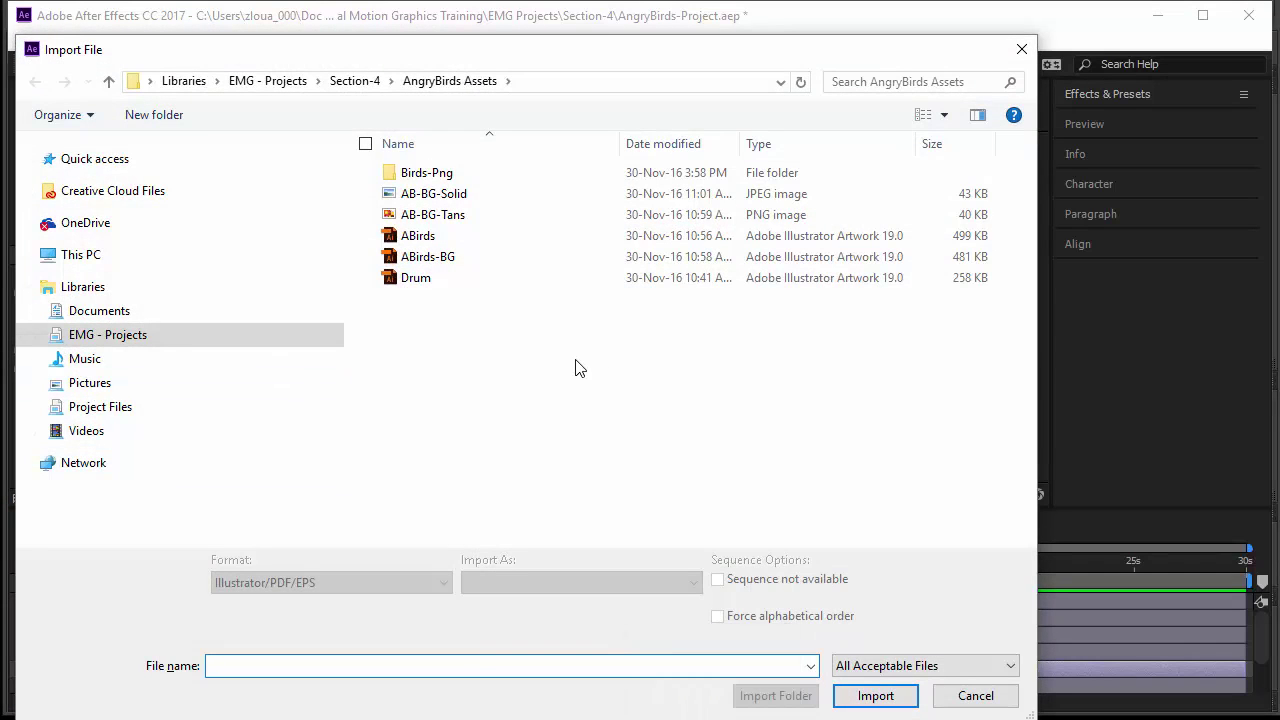
pyautogui.doubleClick(488, 180)
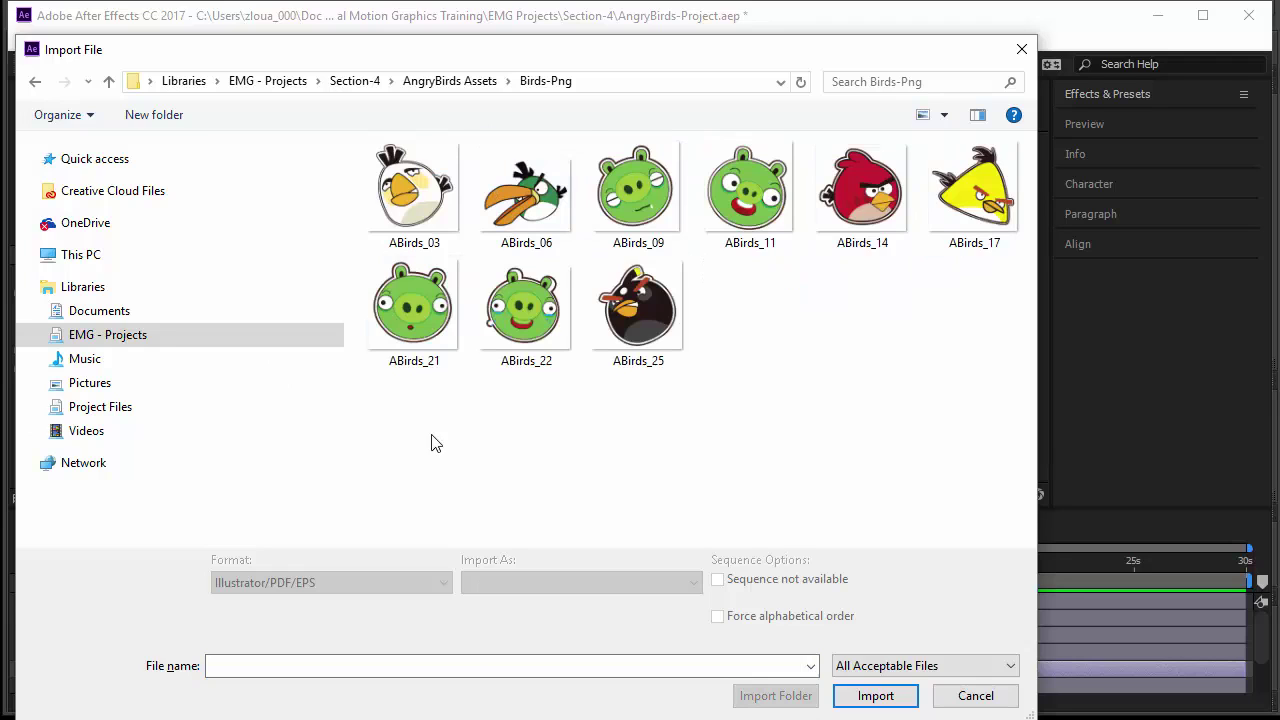
pyautogui.moveTo(420, 428); pyautogui.dragTo(956, 172)
pyautogui.click(552, 589)
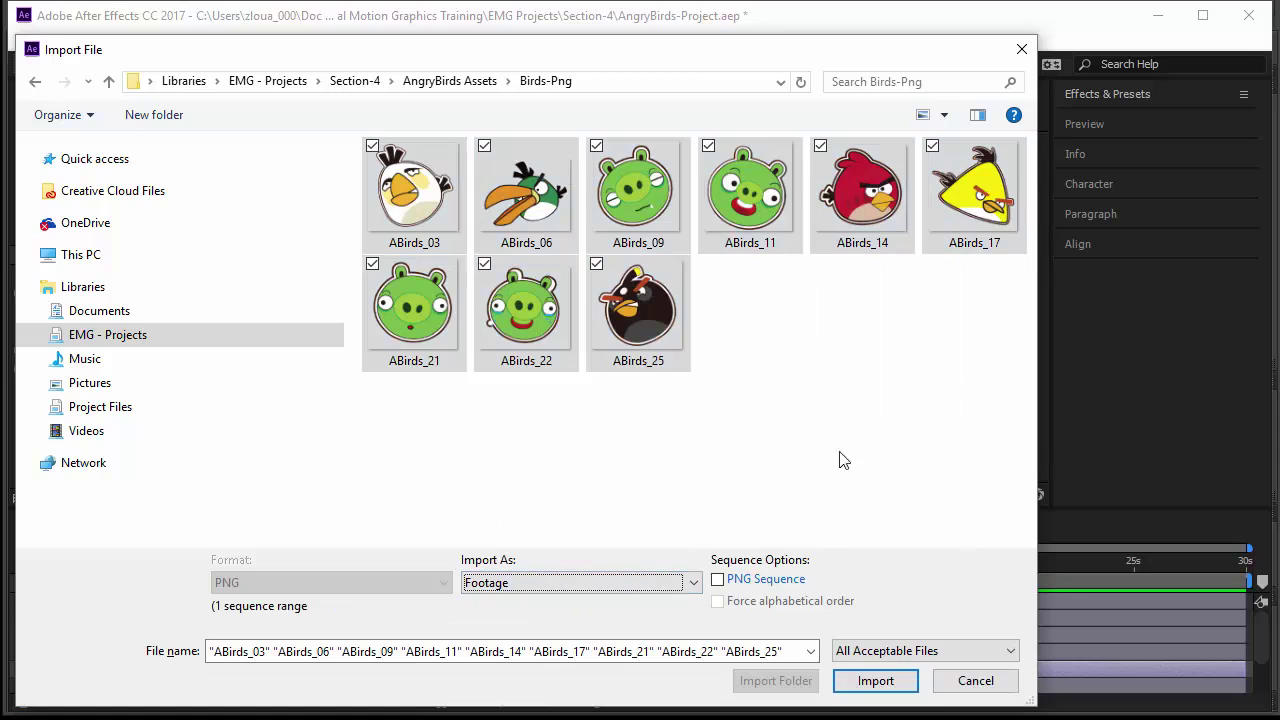
pyautogui.click(862, 680)
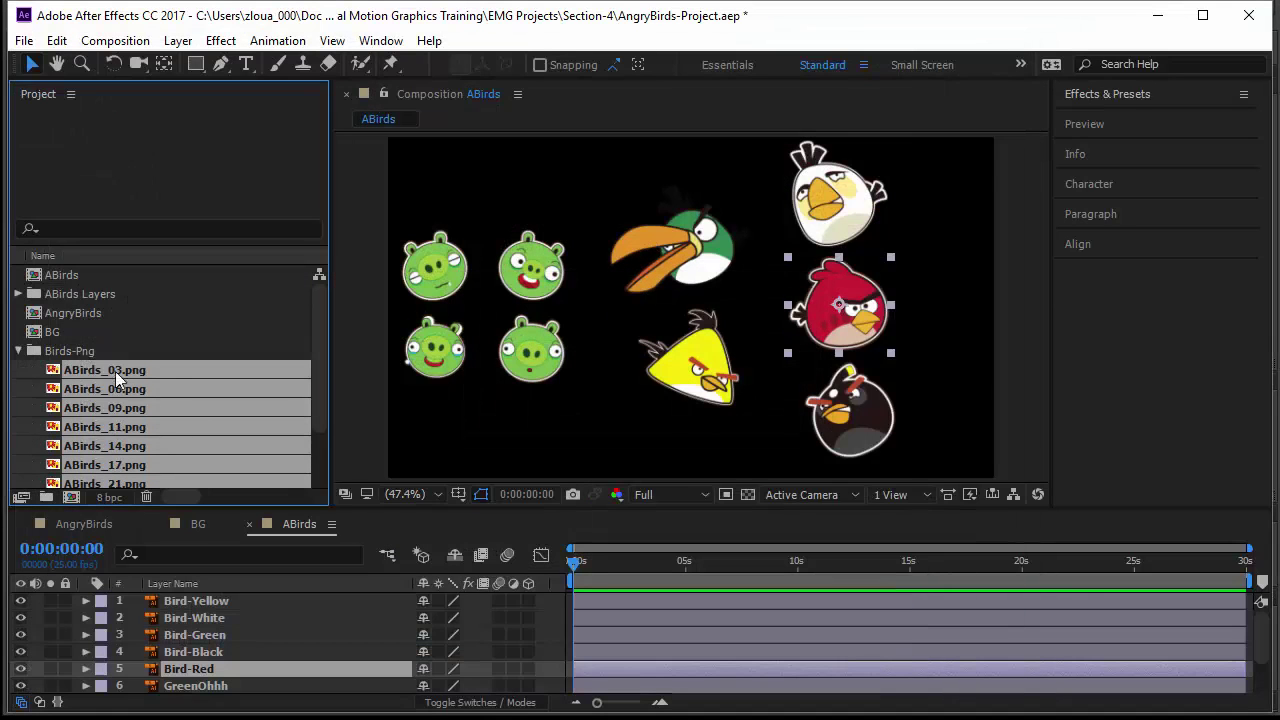
# Step: Preview ABirds_03.png and ABirds_06.png from Birds-Png, then return to the ABirds composition
pyautogui.scroll(-1, 88, 345)
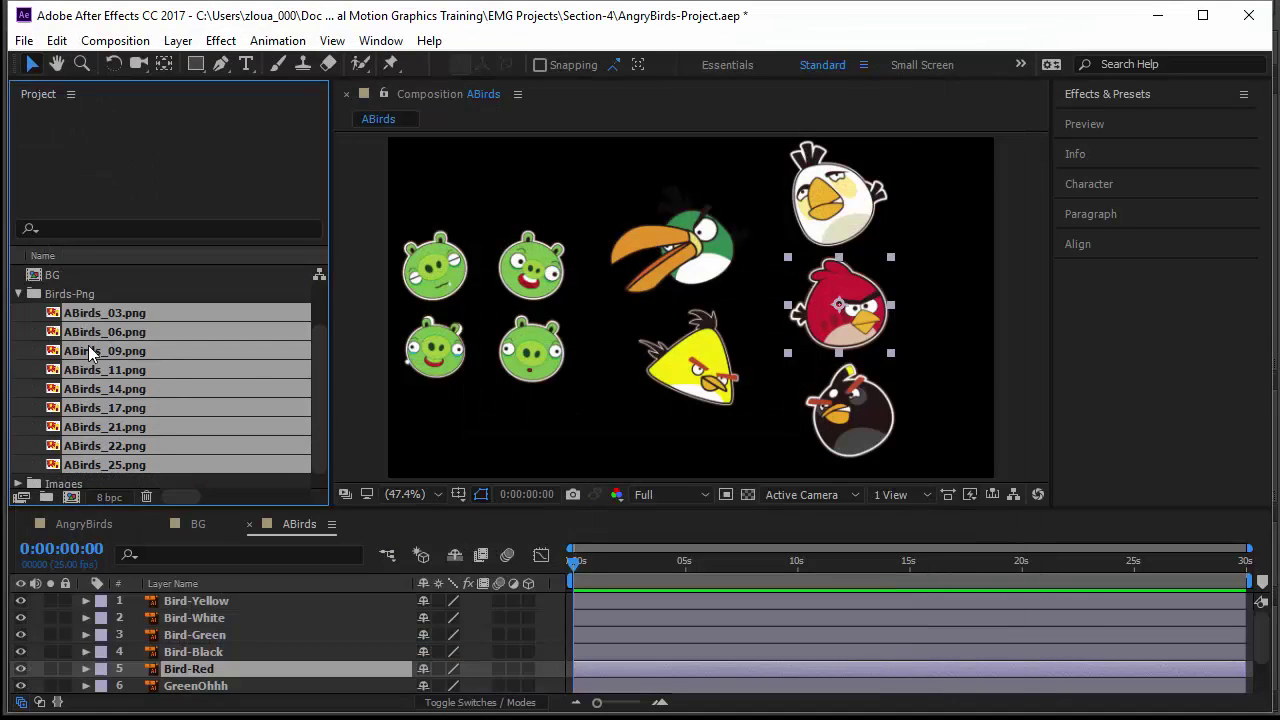
pyautogui.click(58, 292)
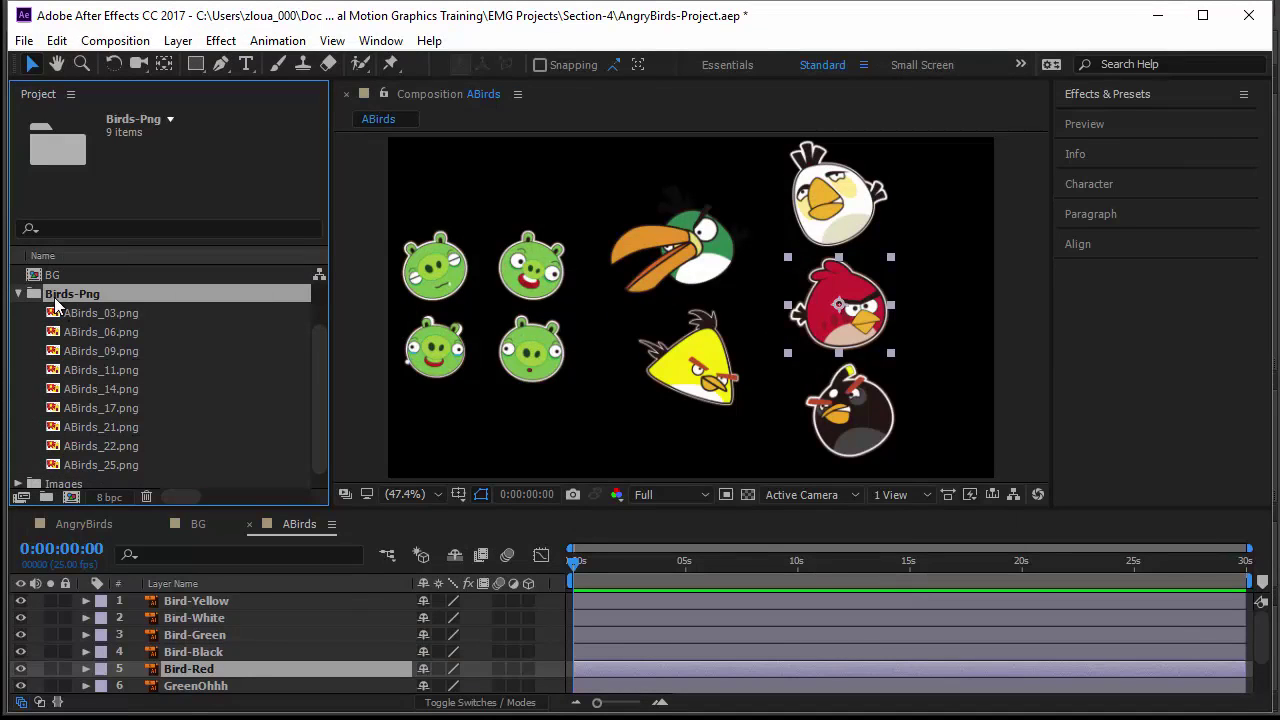
pyautogui.rightClick(54, 297)
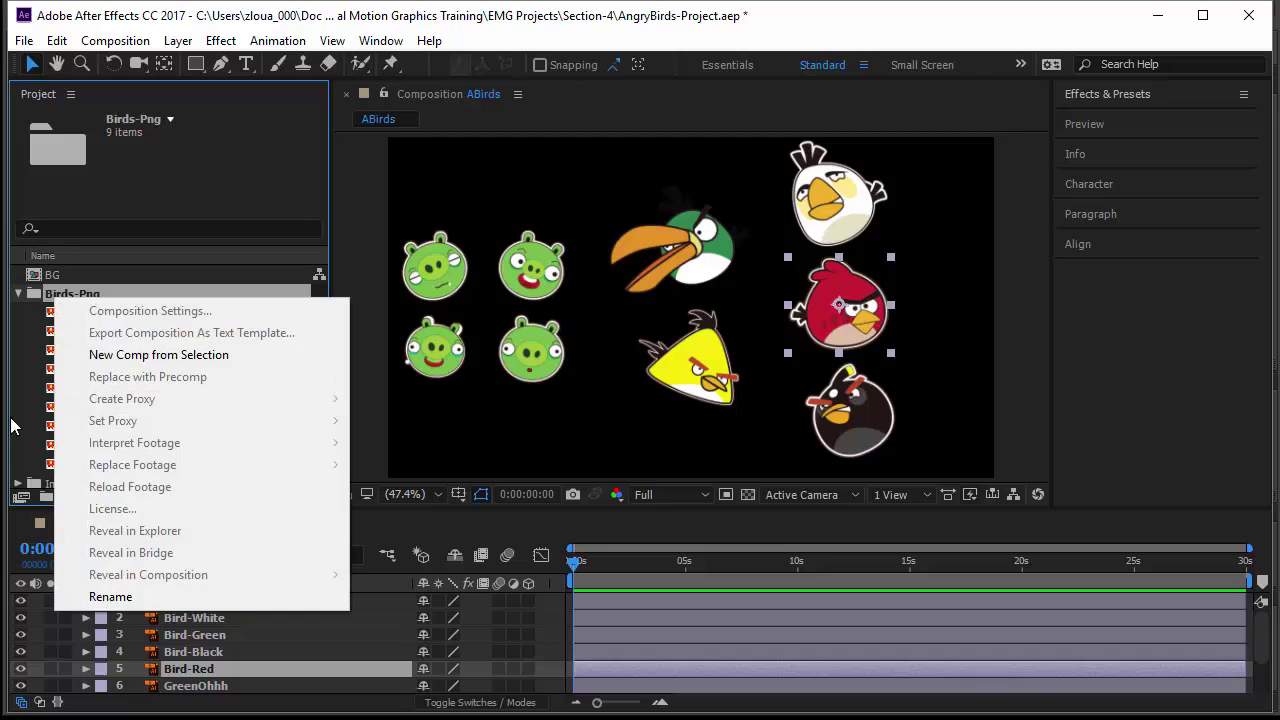
pyautogui.click(14, 420)
pyautogui.click(57, 297)
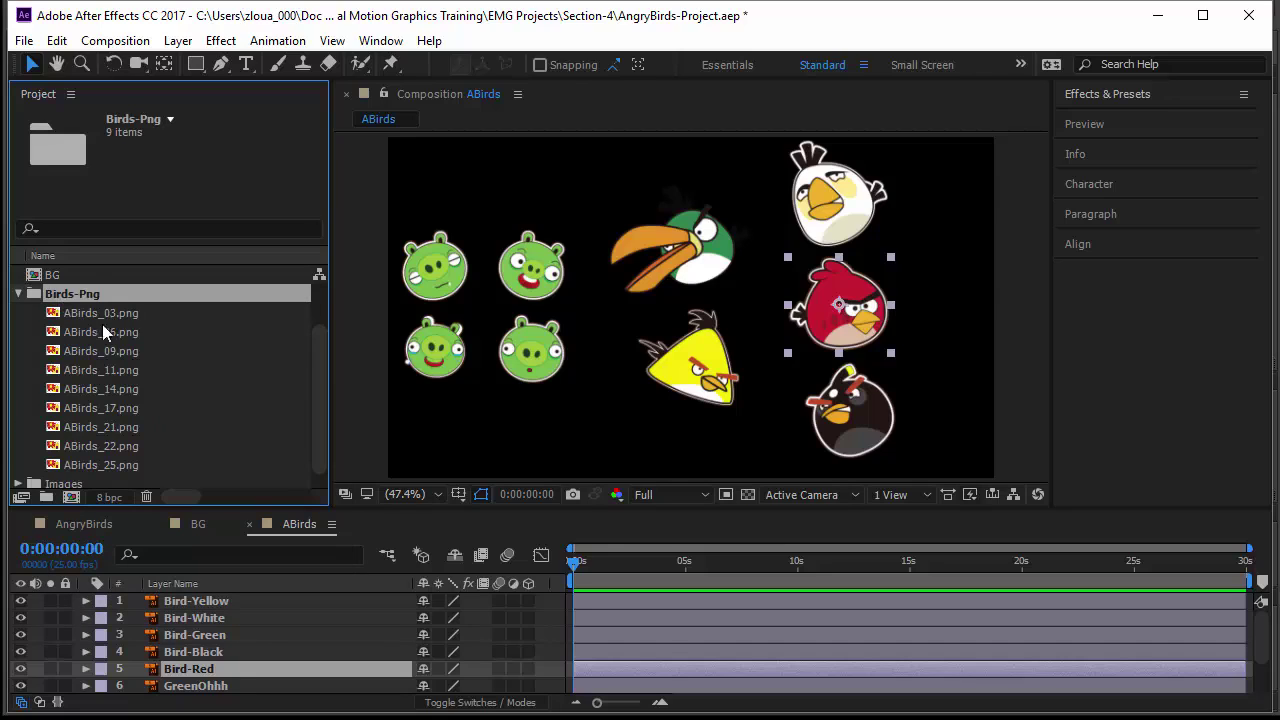
pyautogui.click(141, 314)
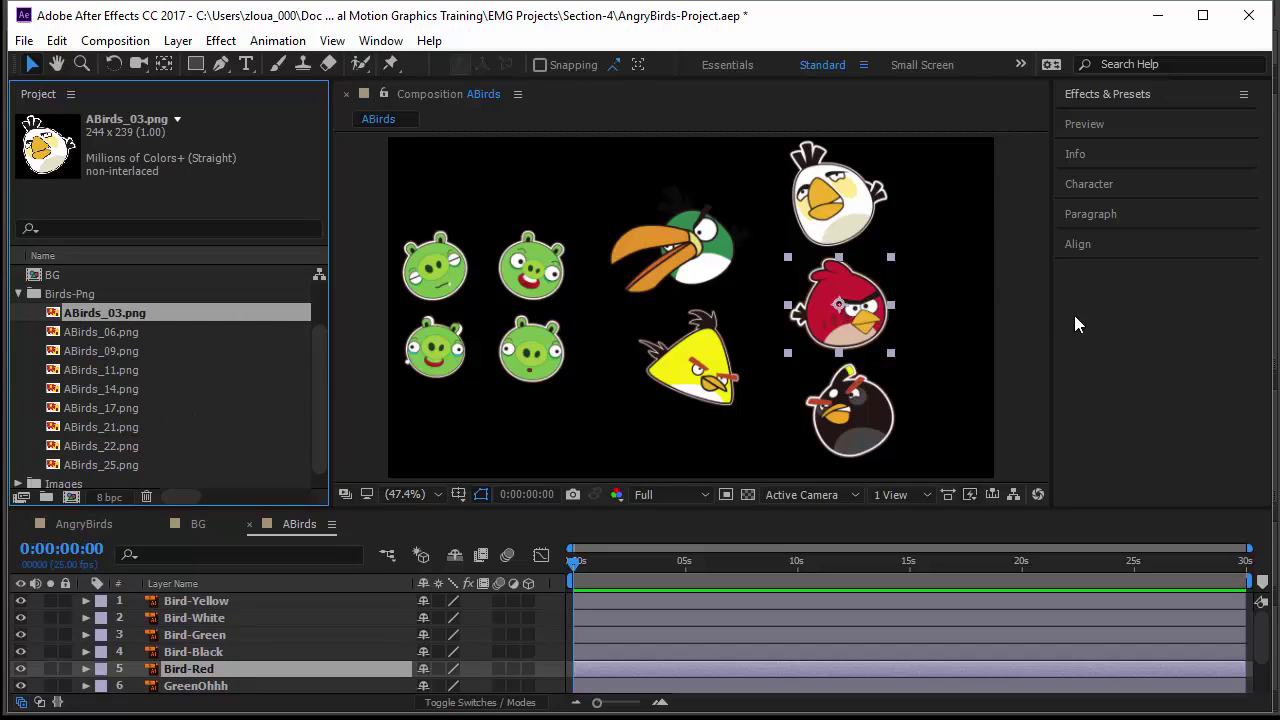
pyautogui.doubleClick(144, 313)
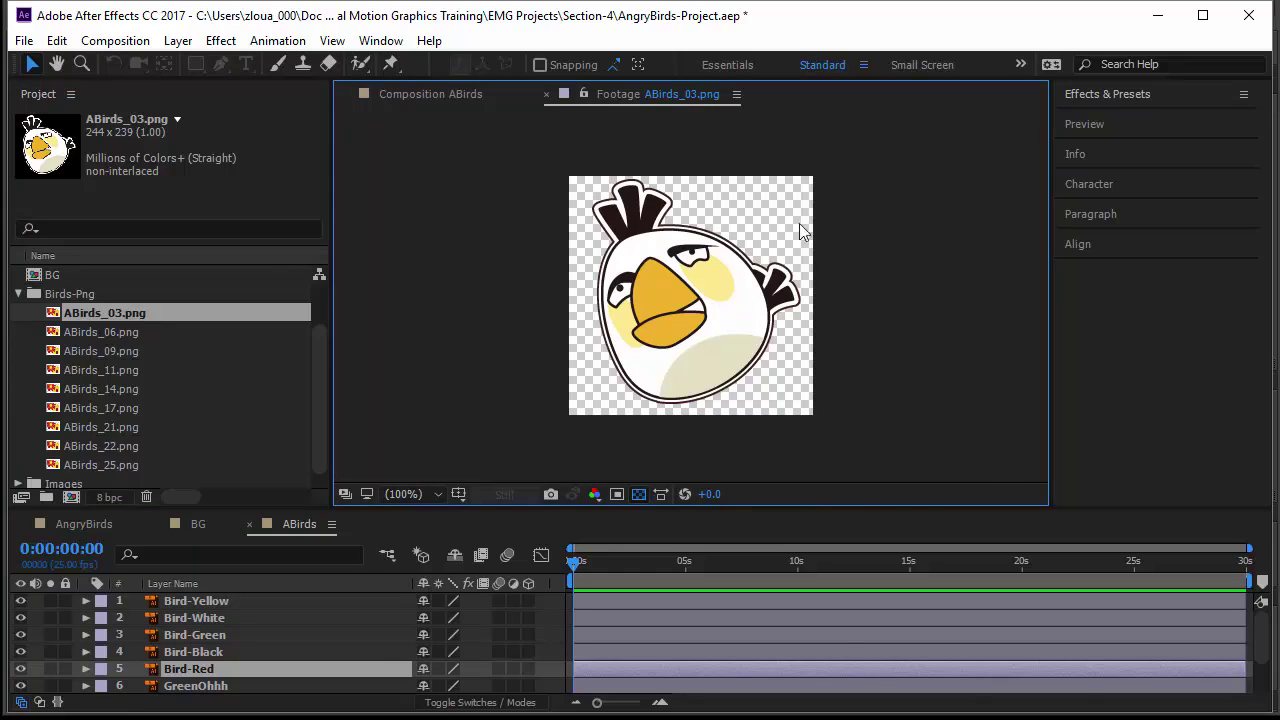
pyautogui.doubleClick(70, 338)
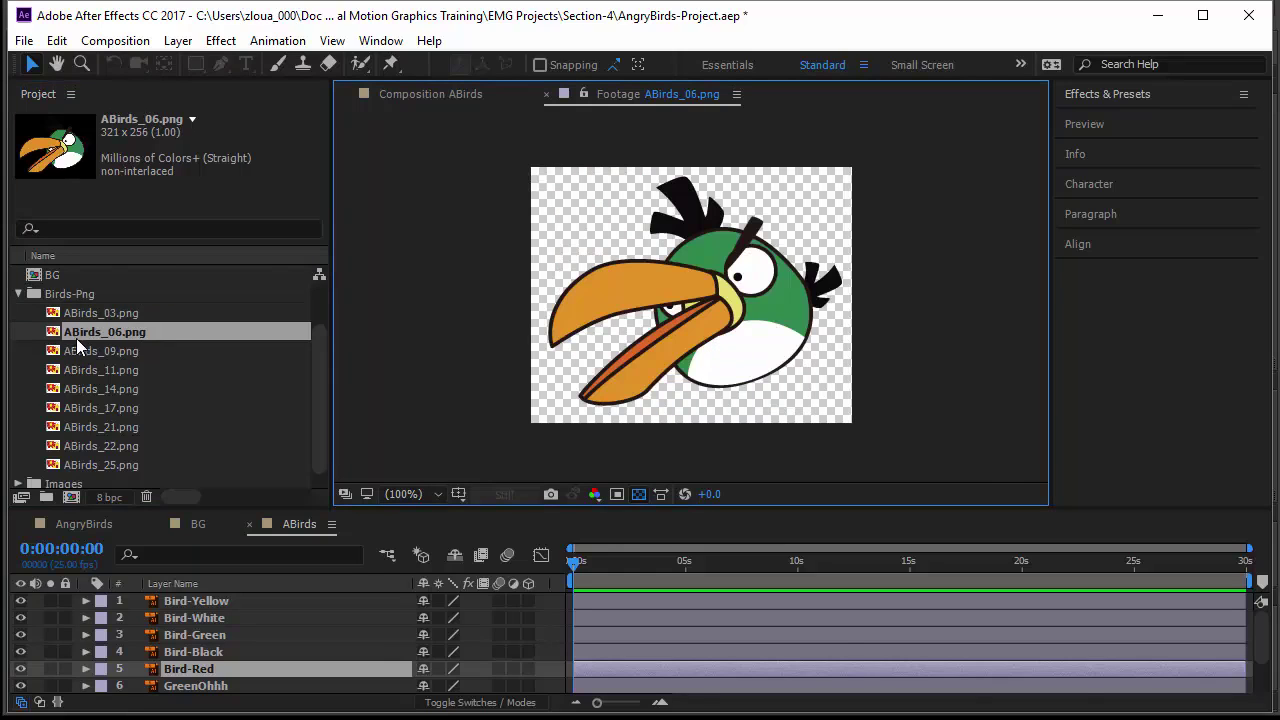
pyautogui.click(545, 95)
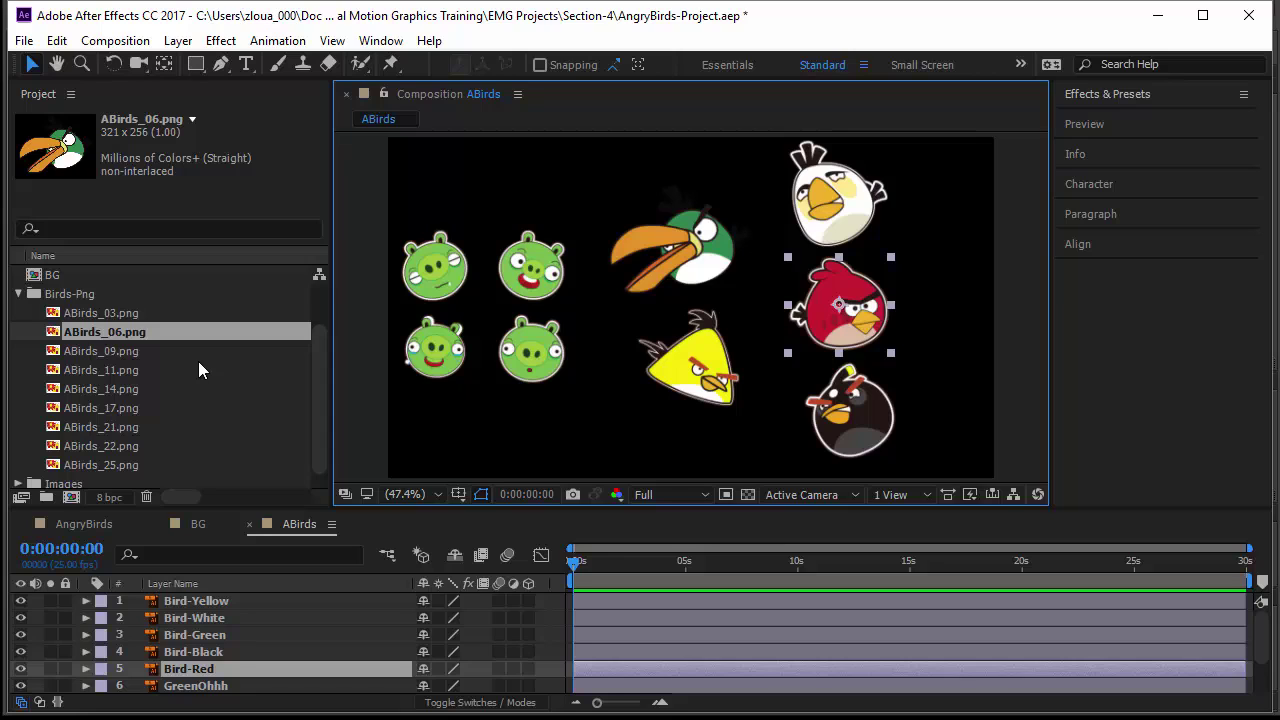
pyautogui.click(71, 496)
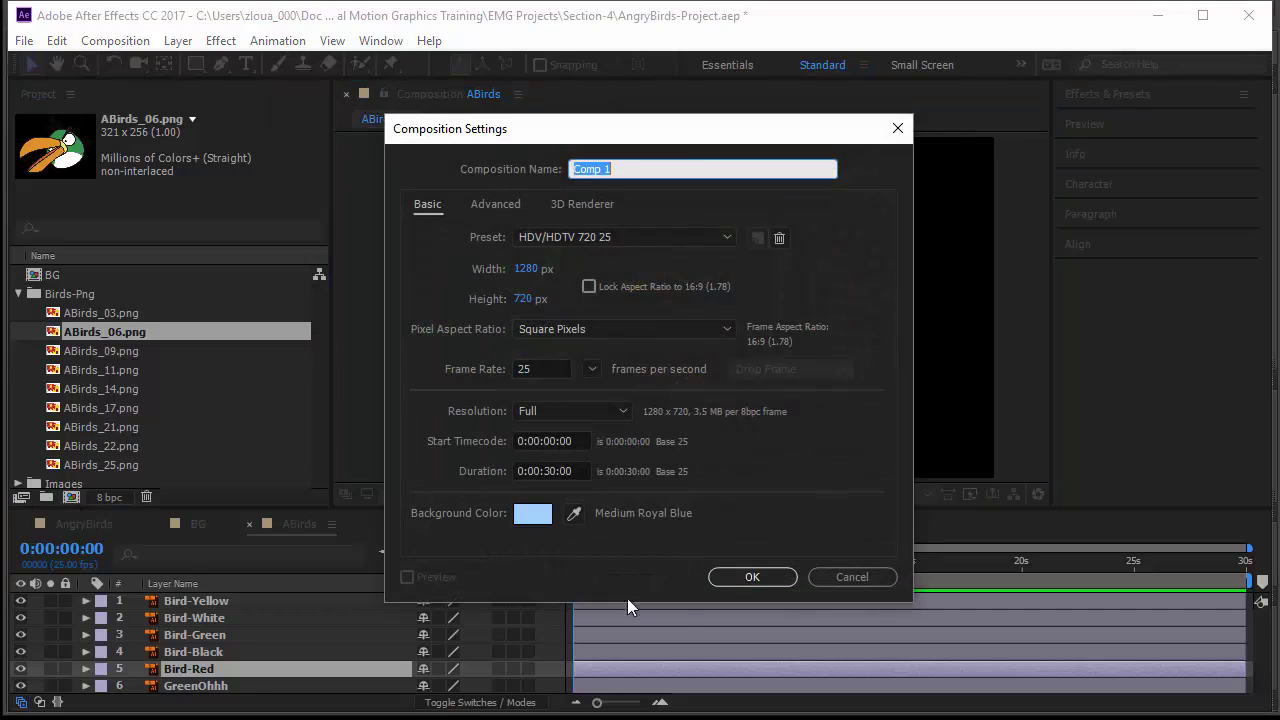
pyautogui.click(752, 577)
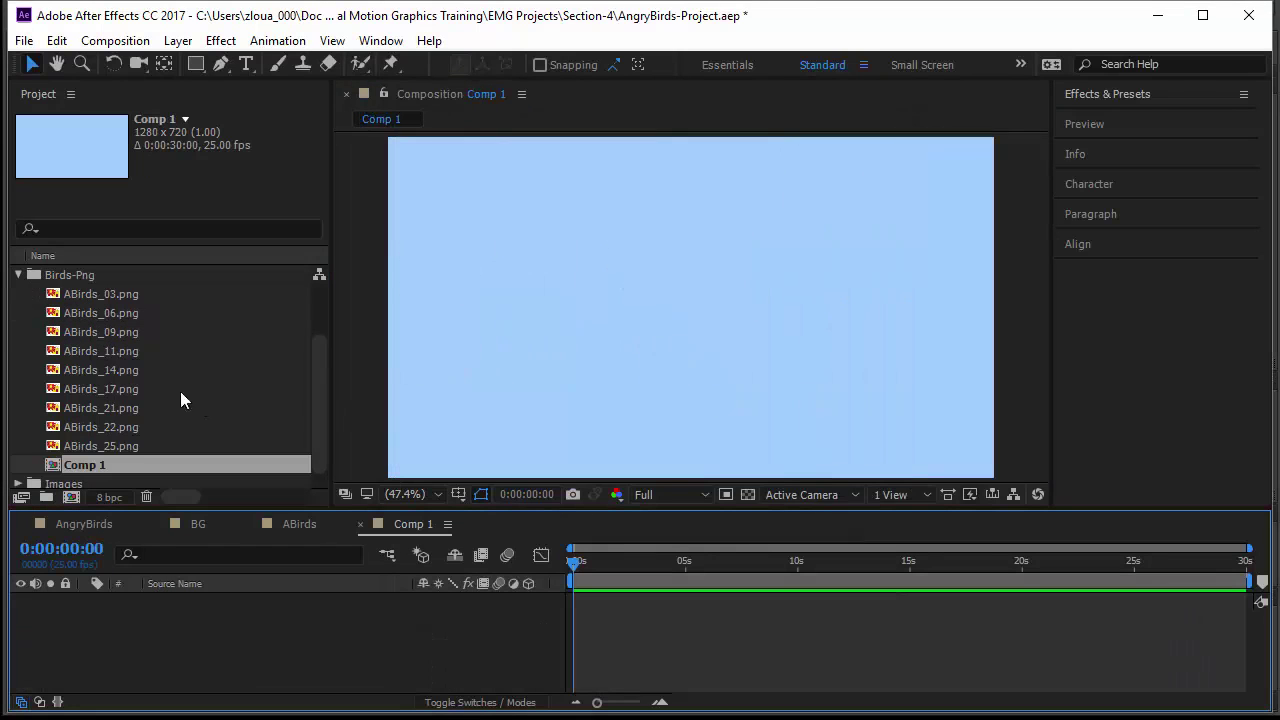
pyautogui.click(142, 295)
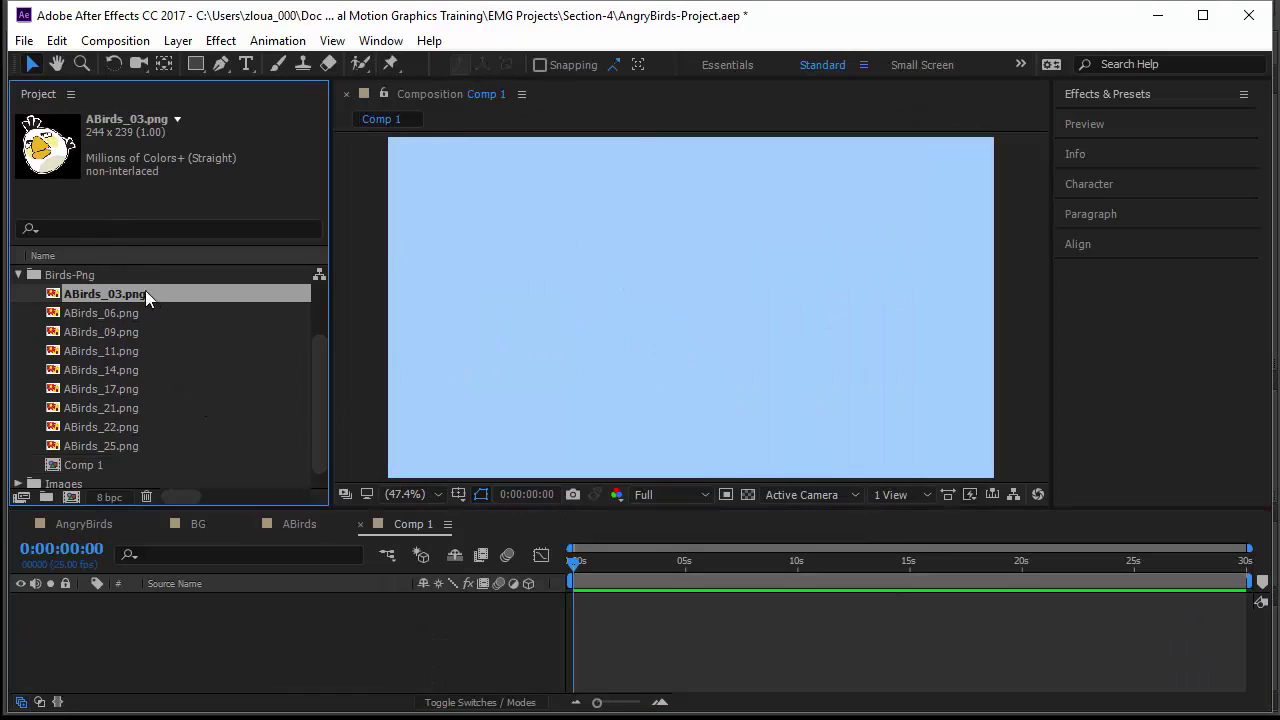
pyautogui.moveTo(145, 293); pyautogui.dragTo(526, 300)
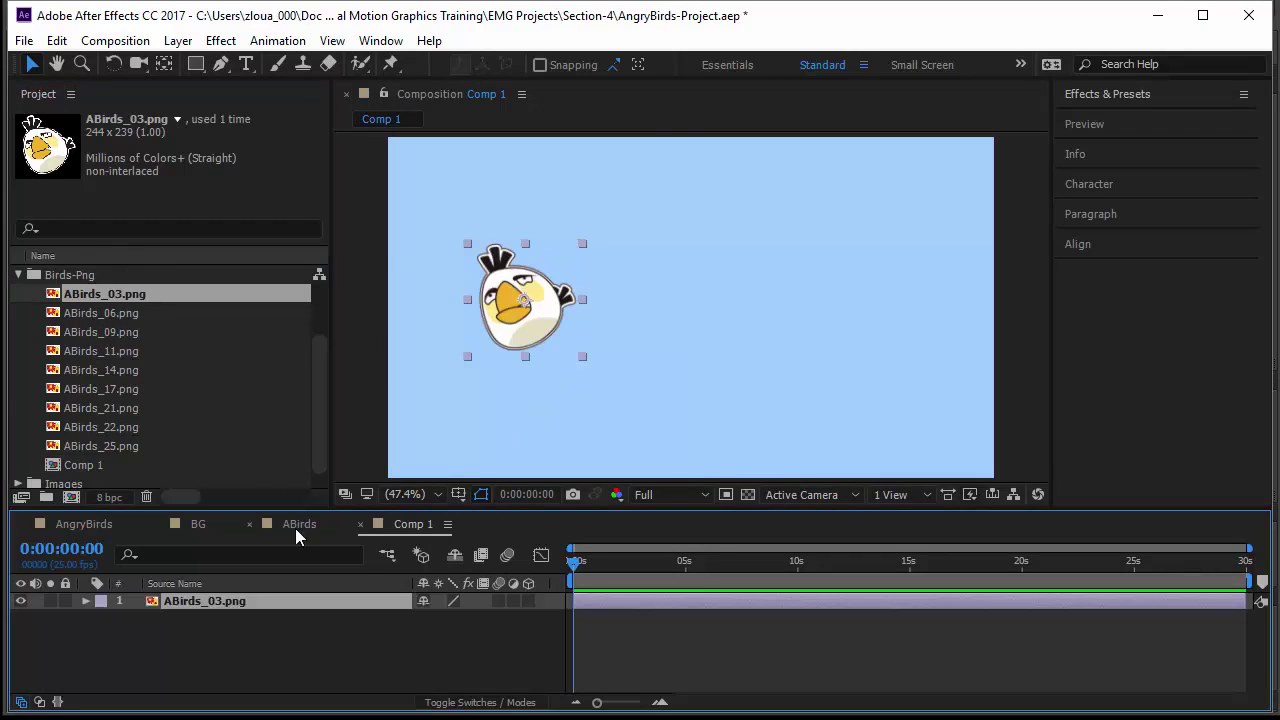
pyautogui.rightClick(407, 525)
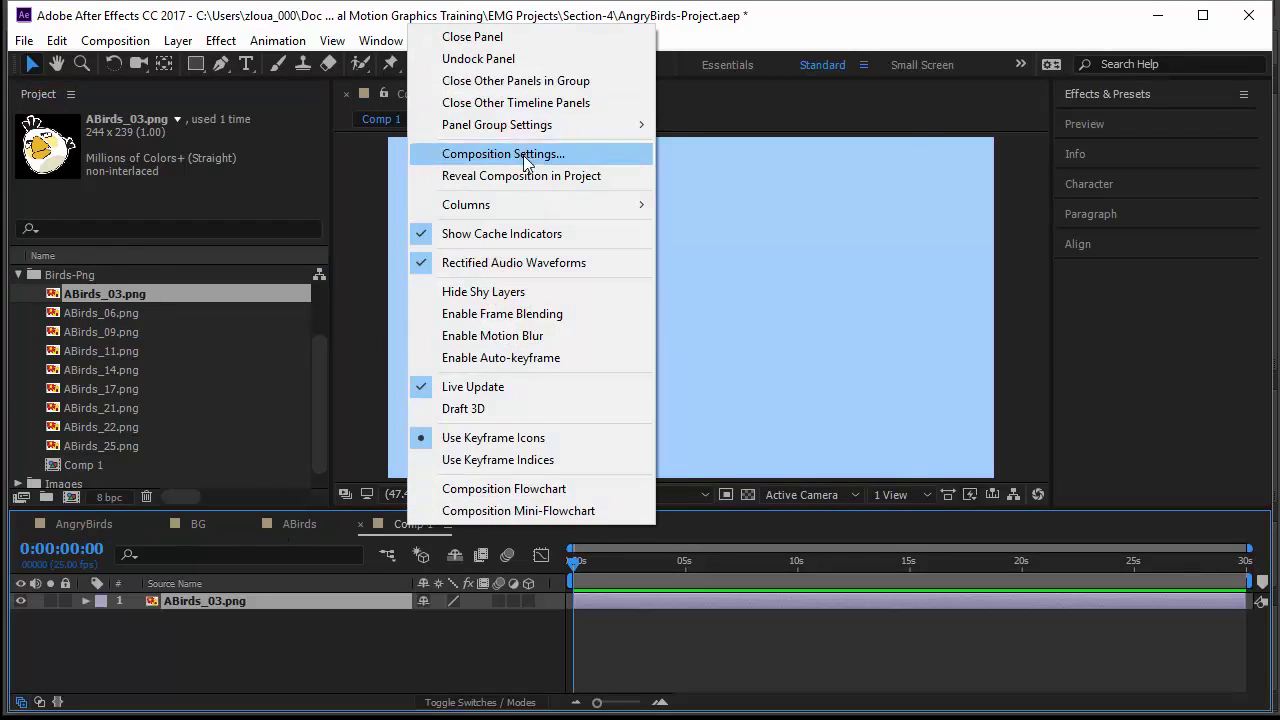
pyautogui.click(505, 154)
pyautogui.click(530, 513)
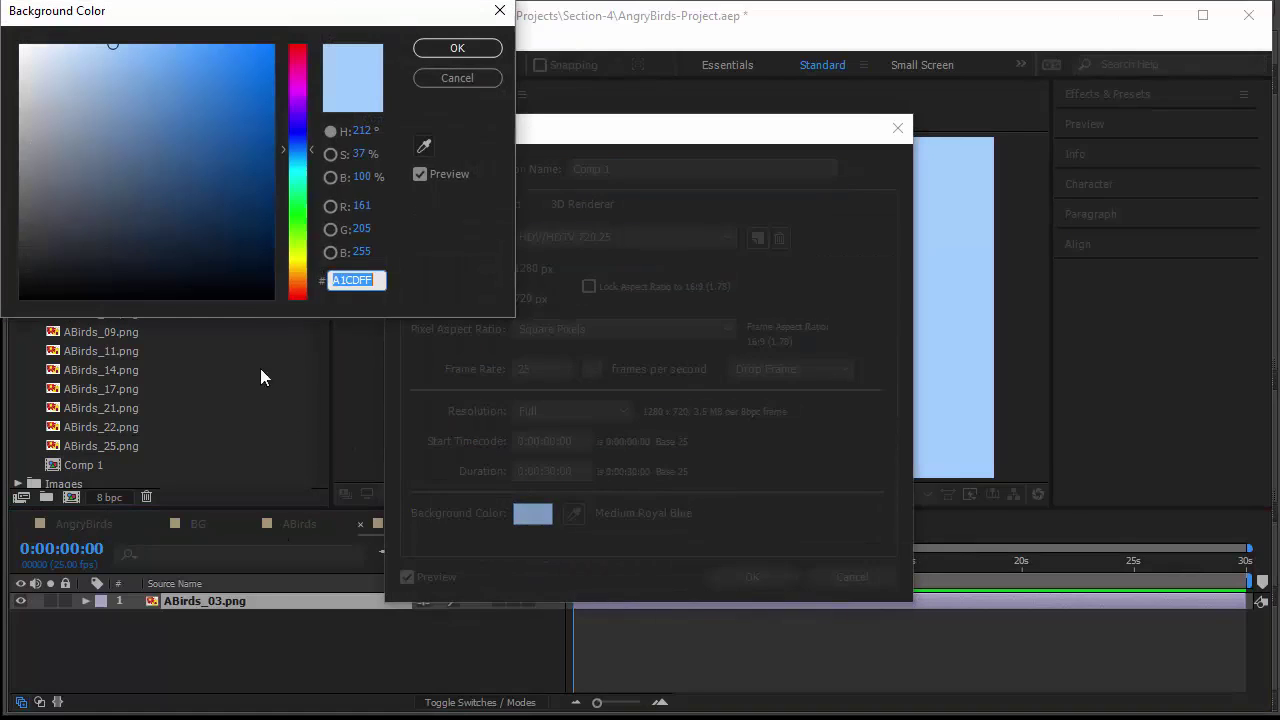
pyautogui.write('000000')
pyautogui.click(457, 47)
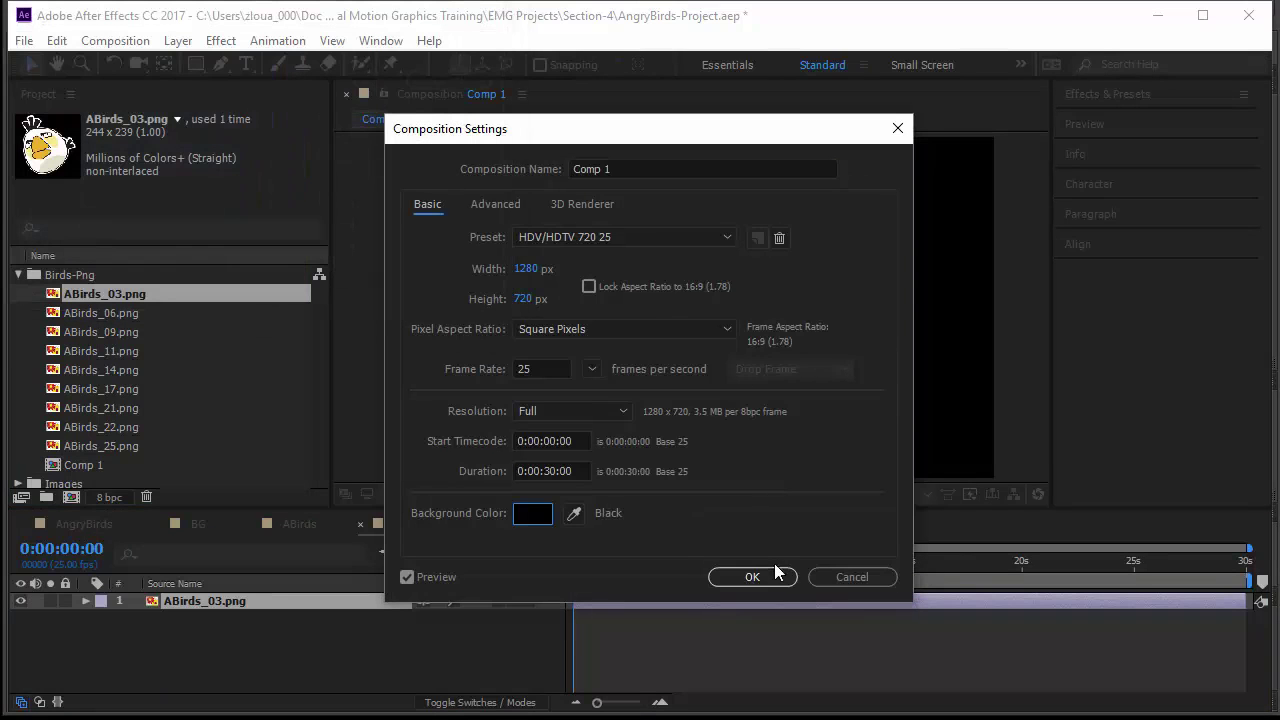
pyautogui.click(769, 577)
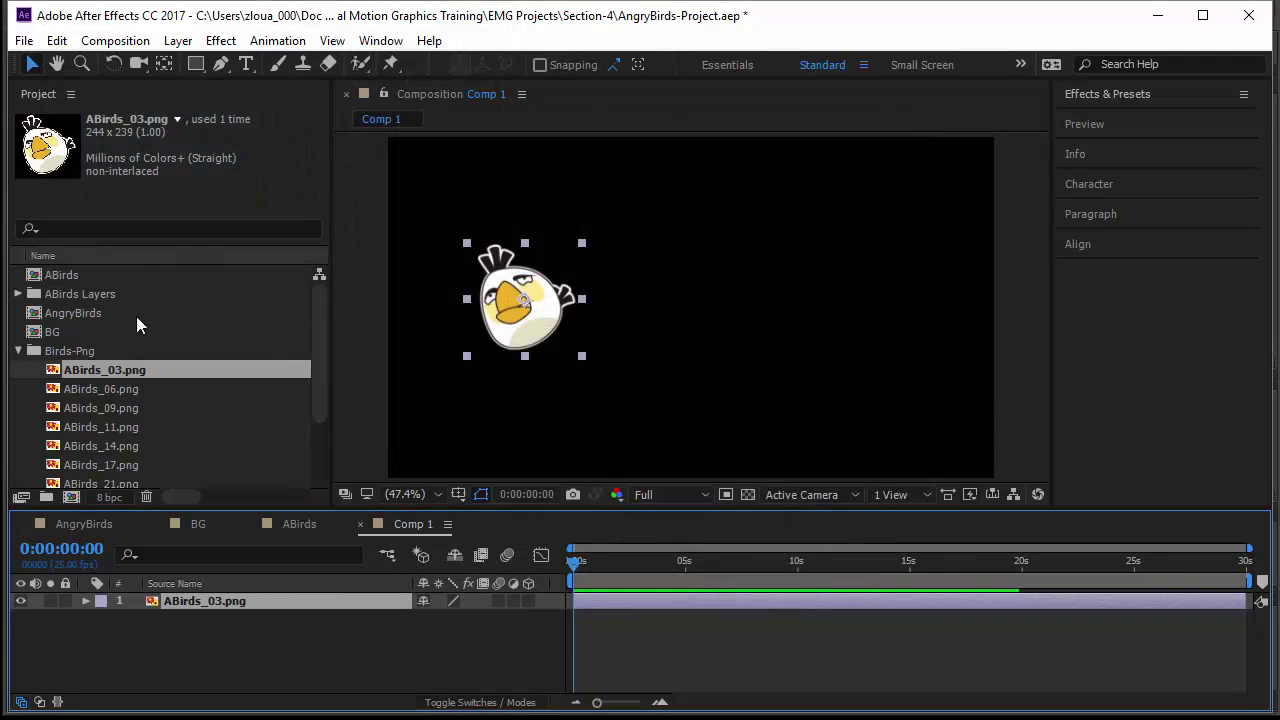
pyautogui.click(18, 294)
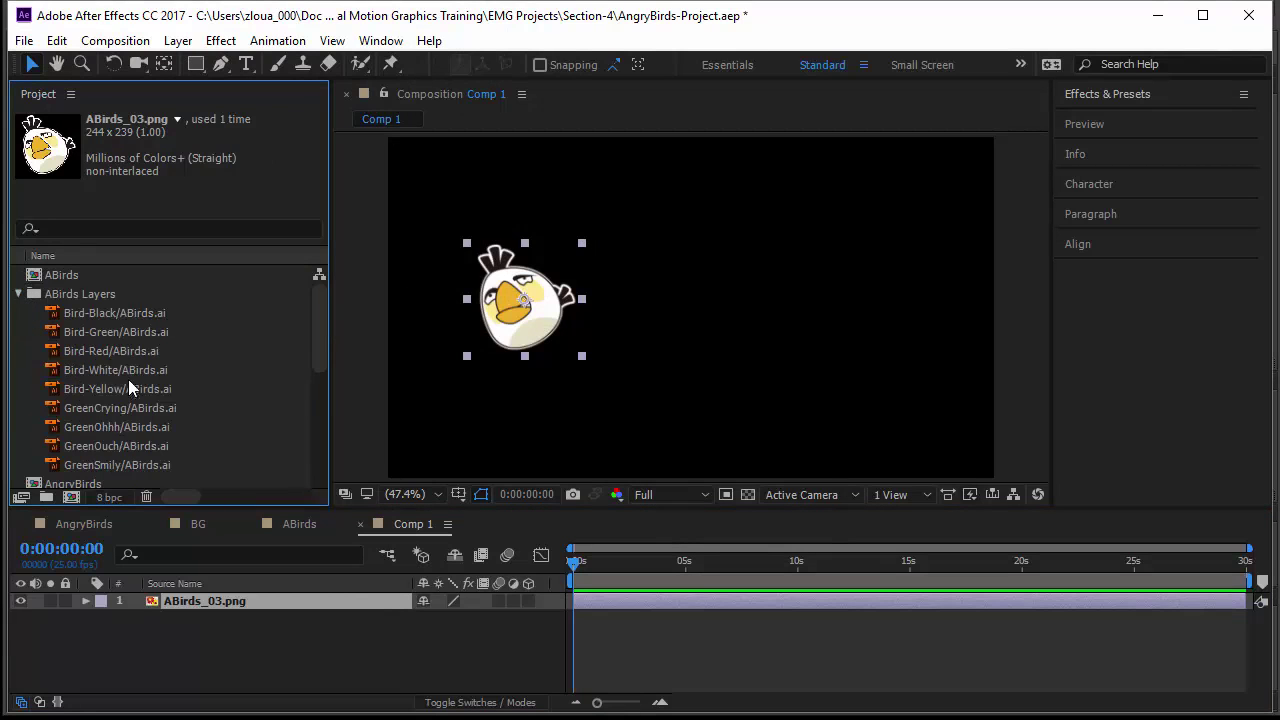
# Step: Add Bird-White/ABirds.ai to Comp 1 and scale both birds together to about 356%
pyautogui.moveTo(128, 375); pyautogui.dragTo(174, 644)
pyautogui.click(525, 316)
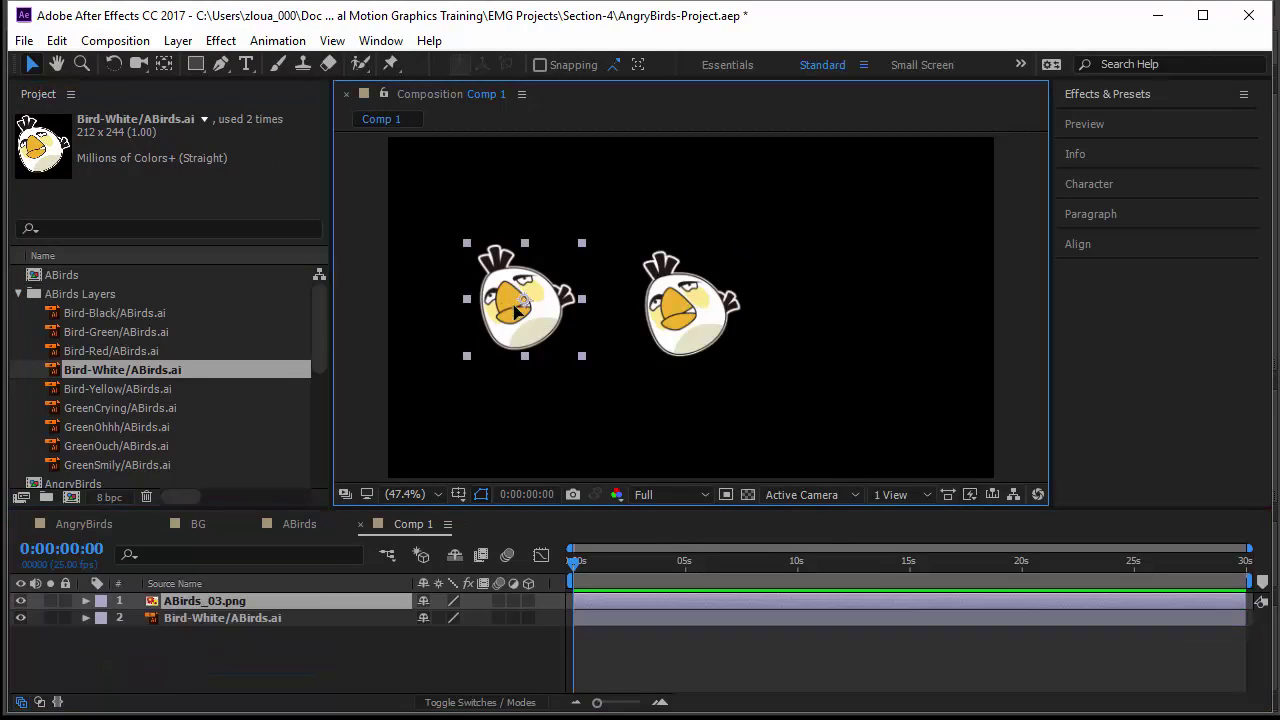
pyautogui.moveTo(525, 316); pyautogui.dragTo(588, 318)
pyautogui.click(520, 246)
pyautogui.moveTo(504, 240); pyautogui.dragTo(720, 374)
pyautogui.press('s')
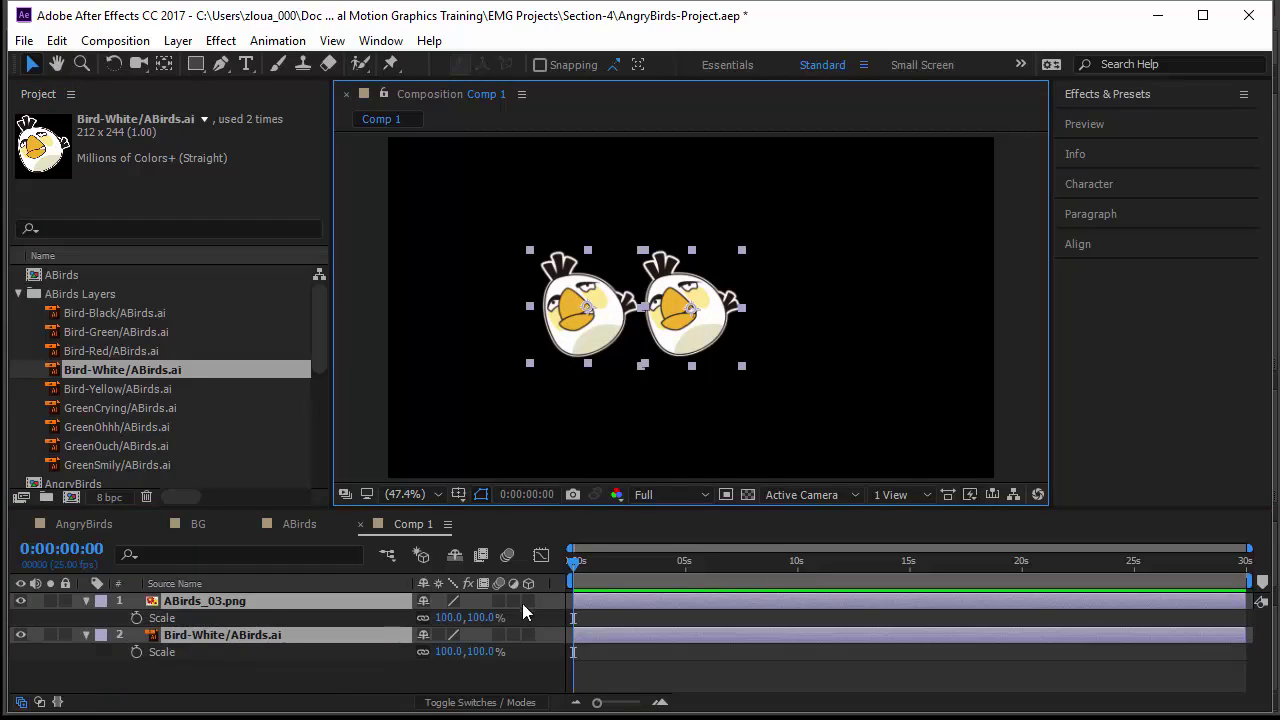
pyautogui.moveTo(486, 617); pyautogui.dragTo(758, 641)
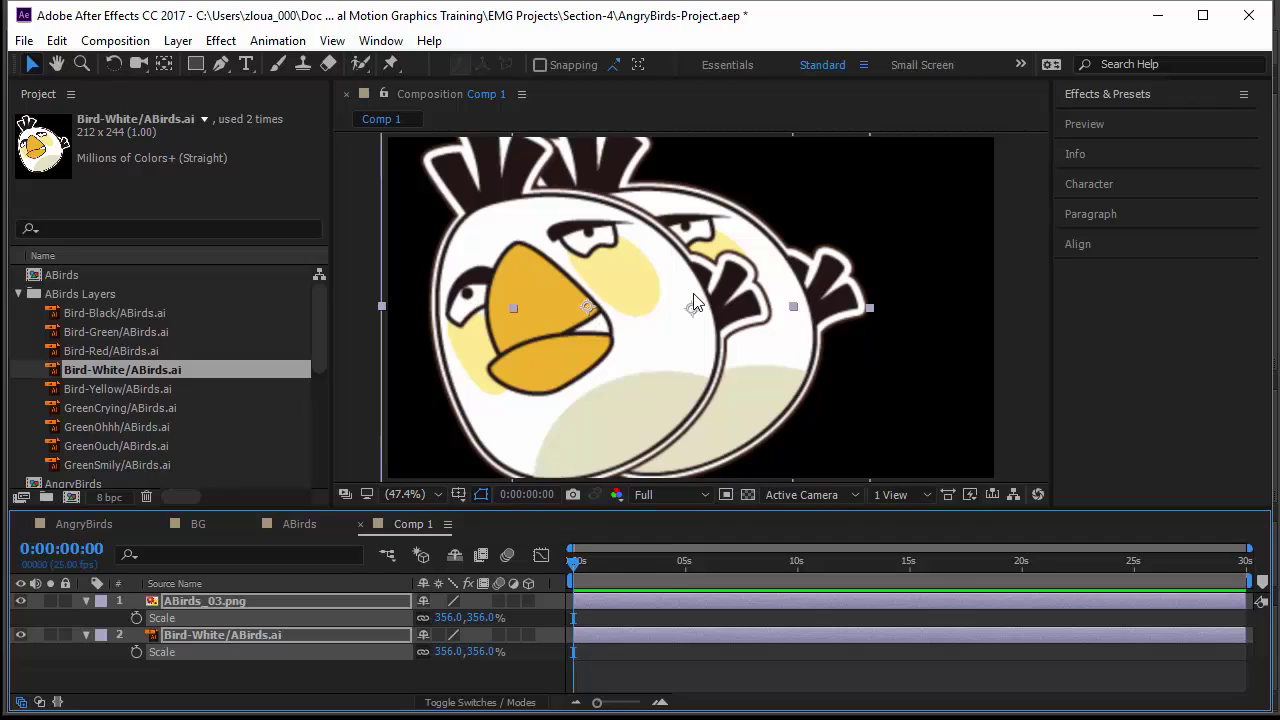
# Step: Place the Illustrator bird layer above the PNG bird and enlarge both birds to 465%
pyautogui.click(808, 437)
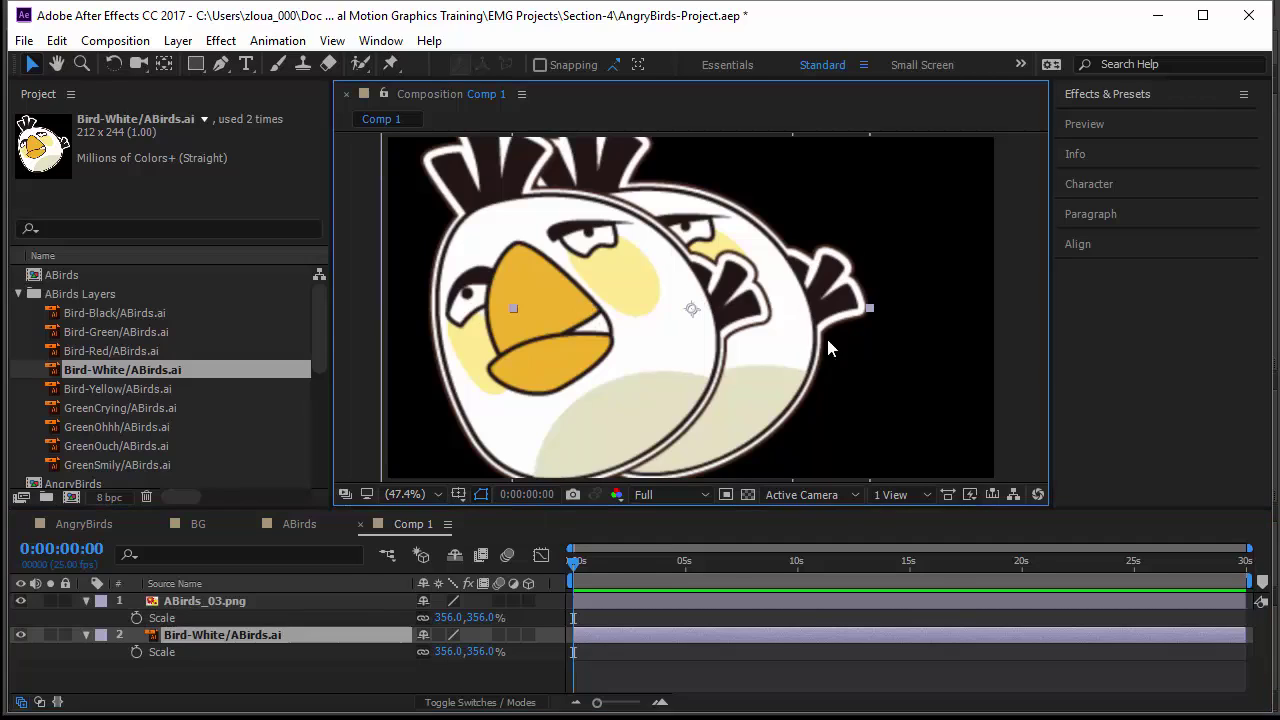
pyautogui.moveTo(760, 397); pyautogui.dragTo(975, 375)
pyautogui.moveTo(300, 636); pyautogui.dragTo(294, 600)
pyautogui.moveTo(843, 380); pyautogui.dragTo(766, 371)
pyautogui.click(491, 367)
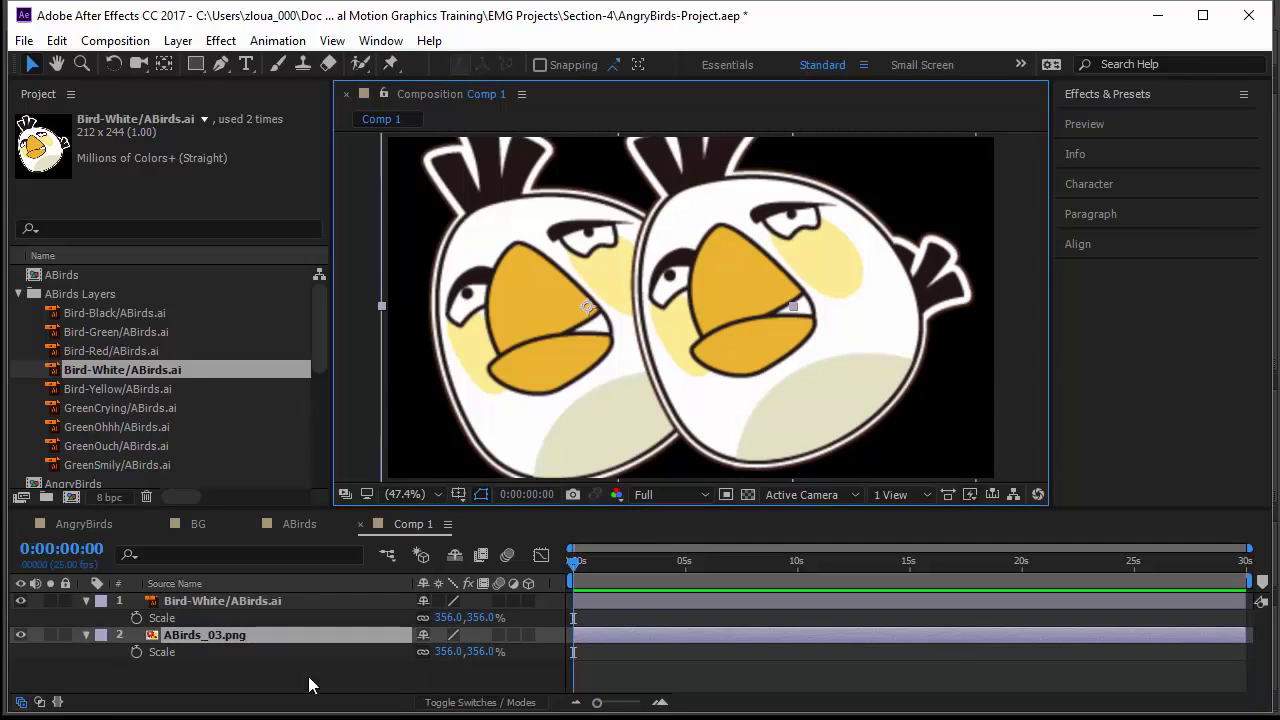
pyautogui.keyDown('shift'); pyautogui.click(258, 600); pyautogui.keyUp('shift')
pyautogui.moveTo(480, 617); pyautogui.dragTo(698, 624)
pyautogui.click(743, 677)
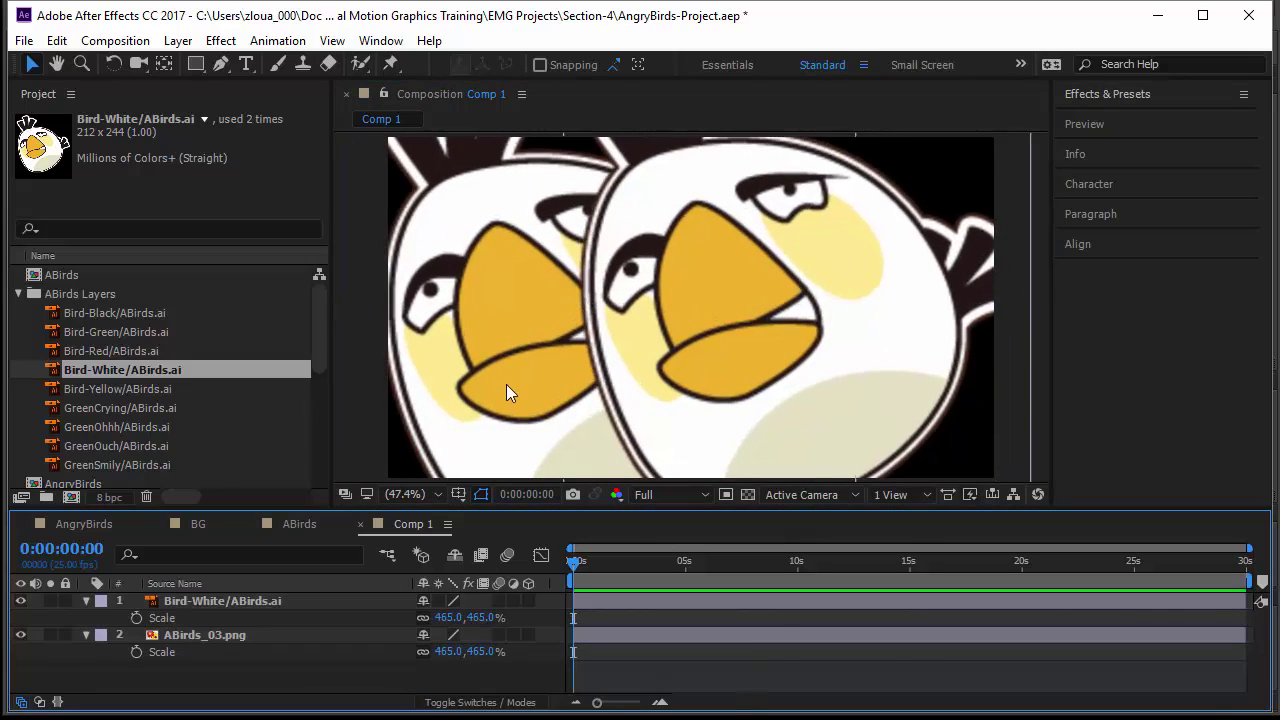
pyautogui.click(219, 636)
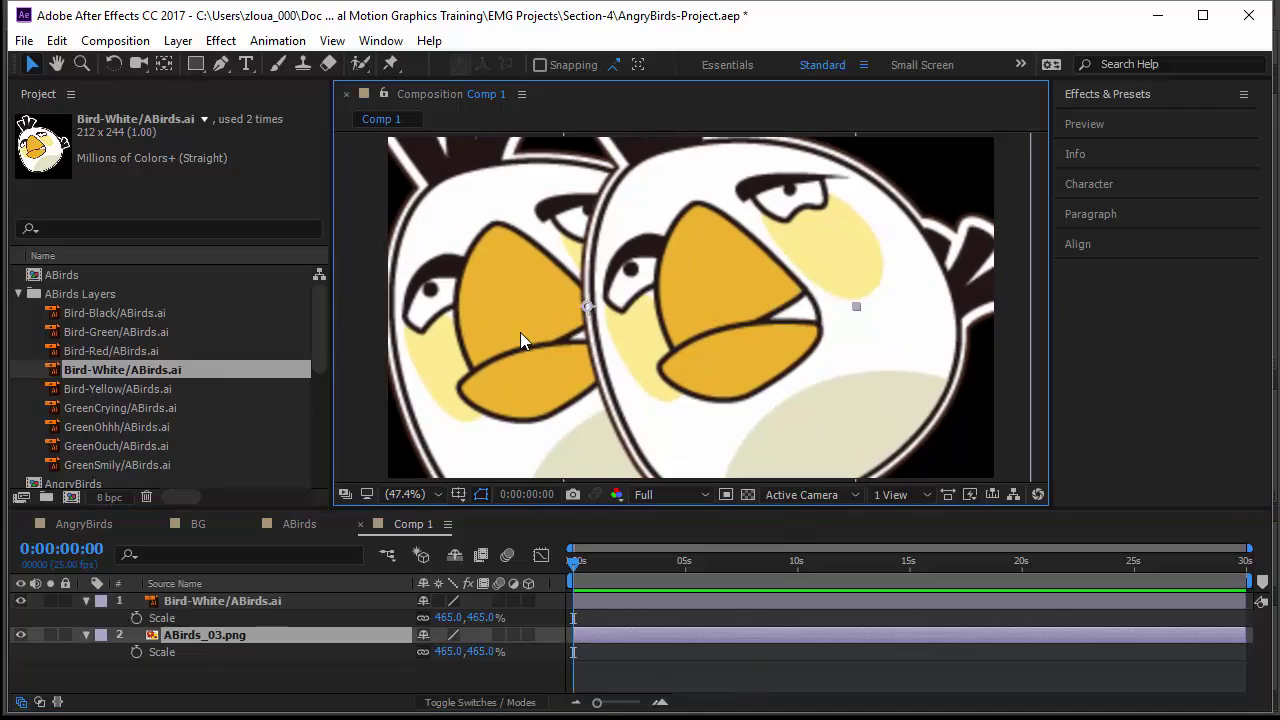
# Step: Turn on Continuously Rasterize for the Bird-White/ABirds.ai layer
pyautogui.click(275, 596)
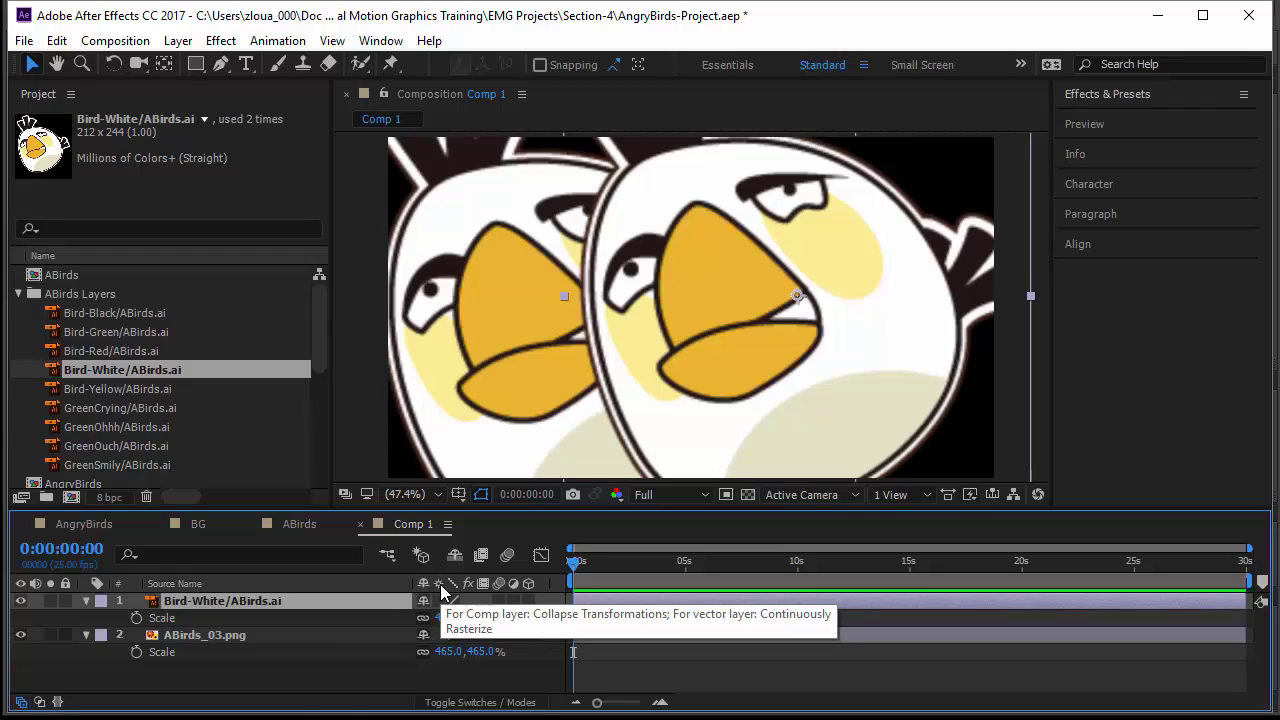
pyautogui.click(439, 600)
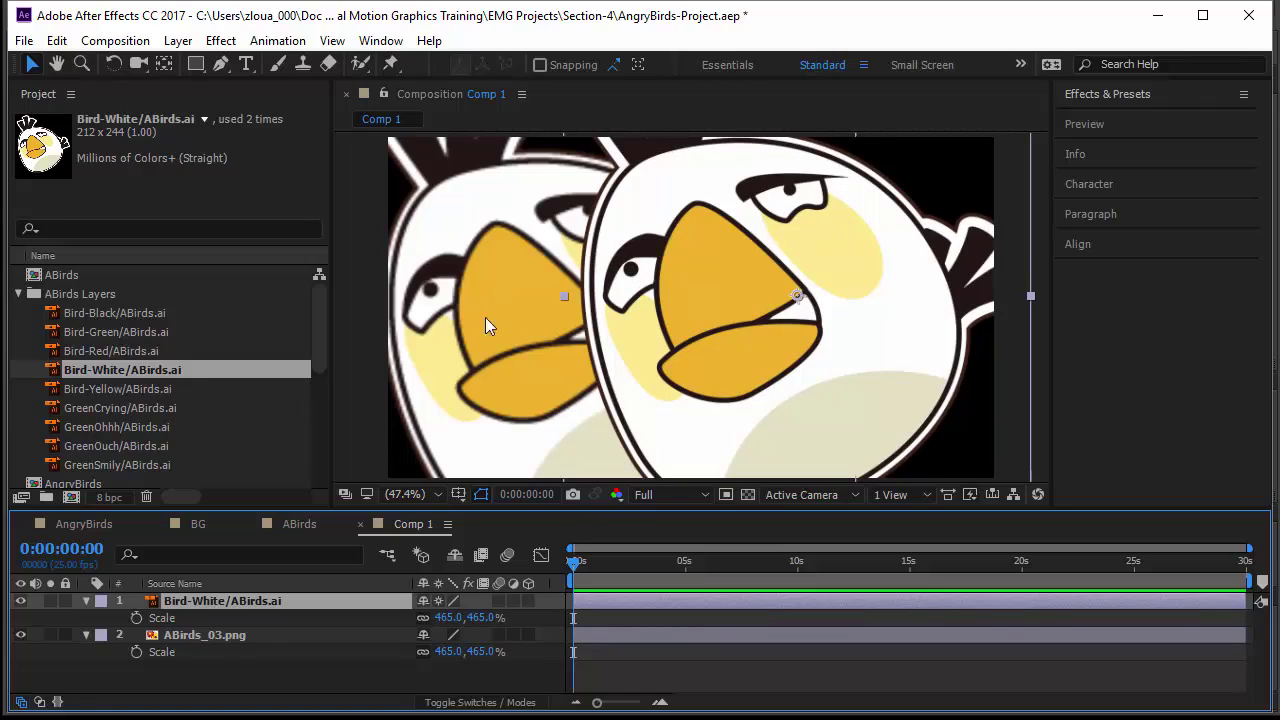
pyautogui.click(259, 636)
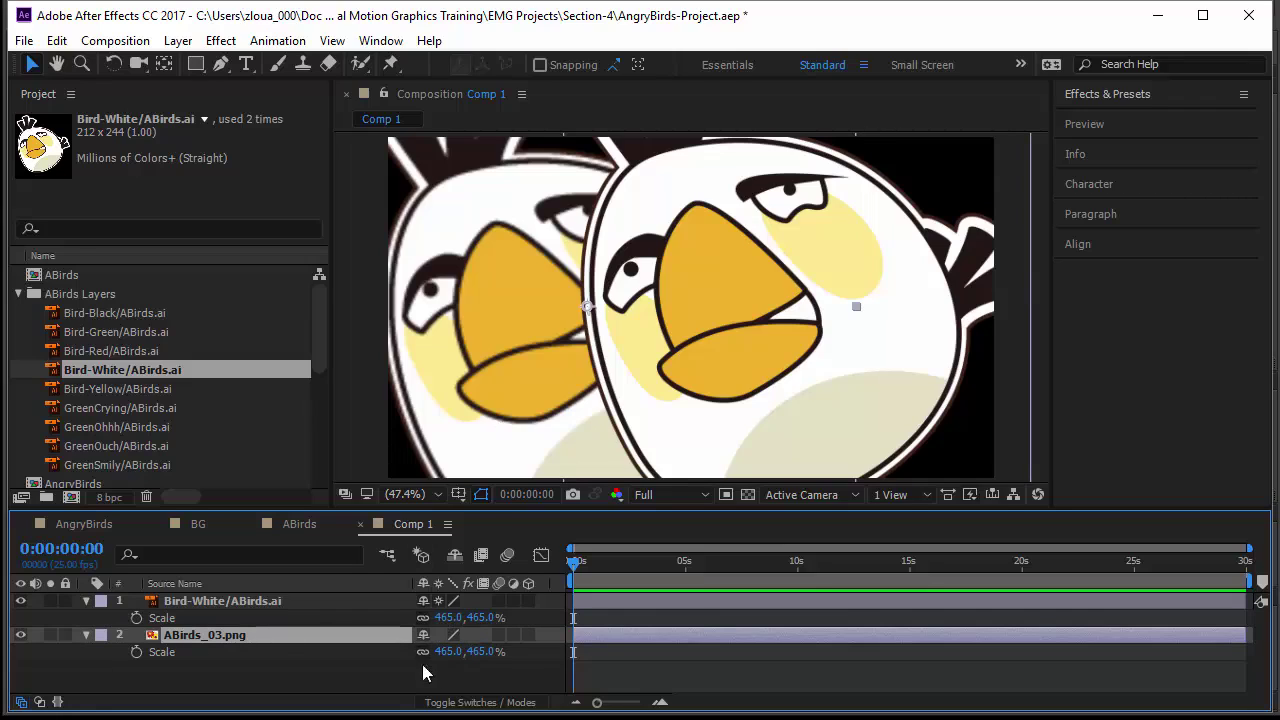
# Step: Set Scale to 50 on both the Illustrator and PNG layers, then move the Illustrator bird beside the PNG bird
pyautogui.click(448, 617)
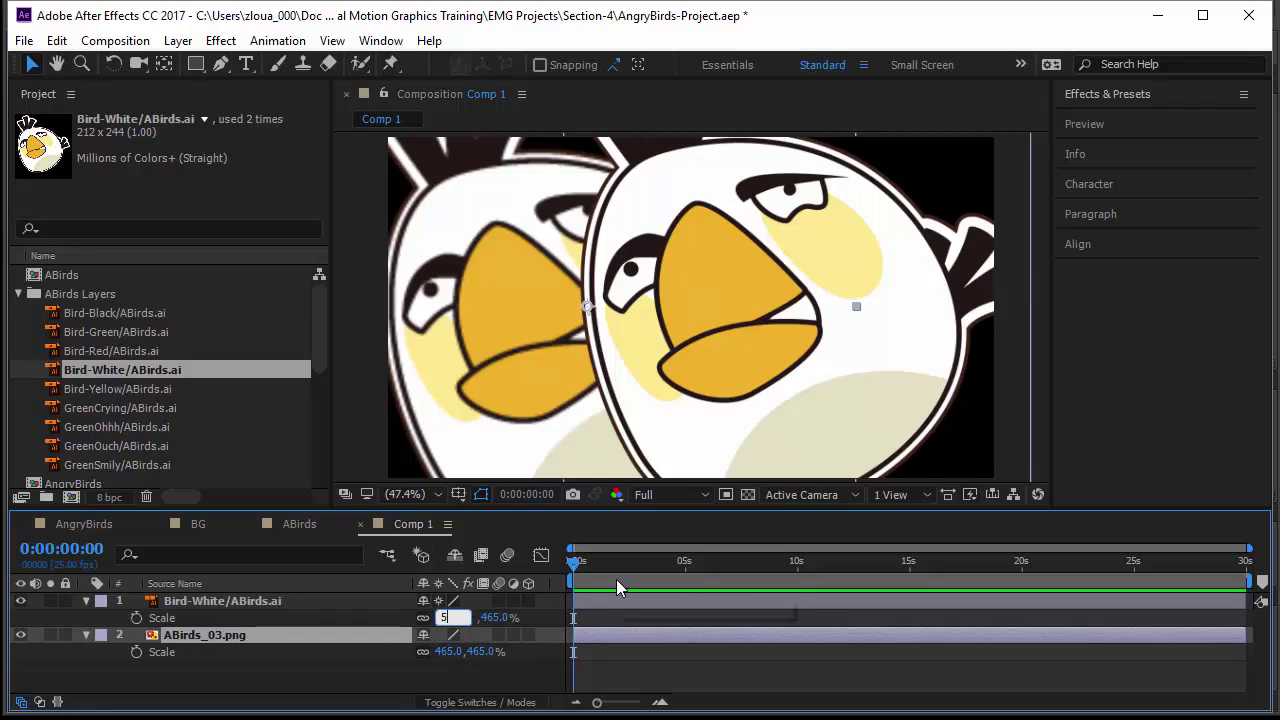
pyautogui.write('50')
pyautogui.press('Return')
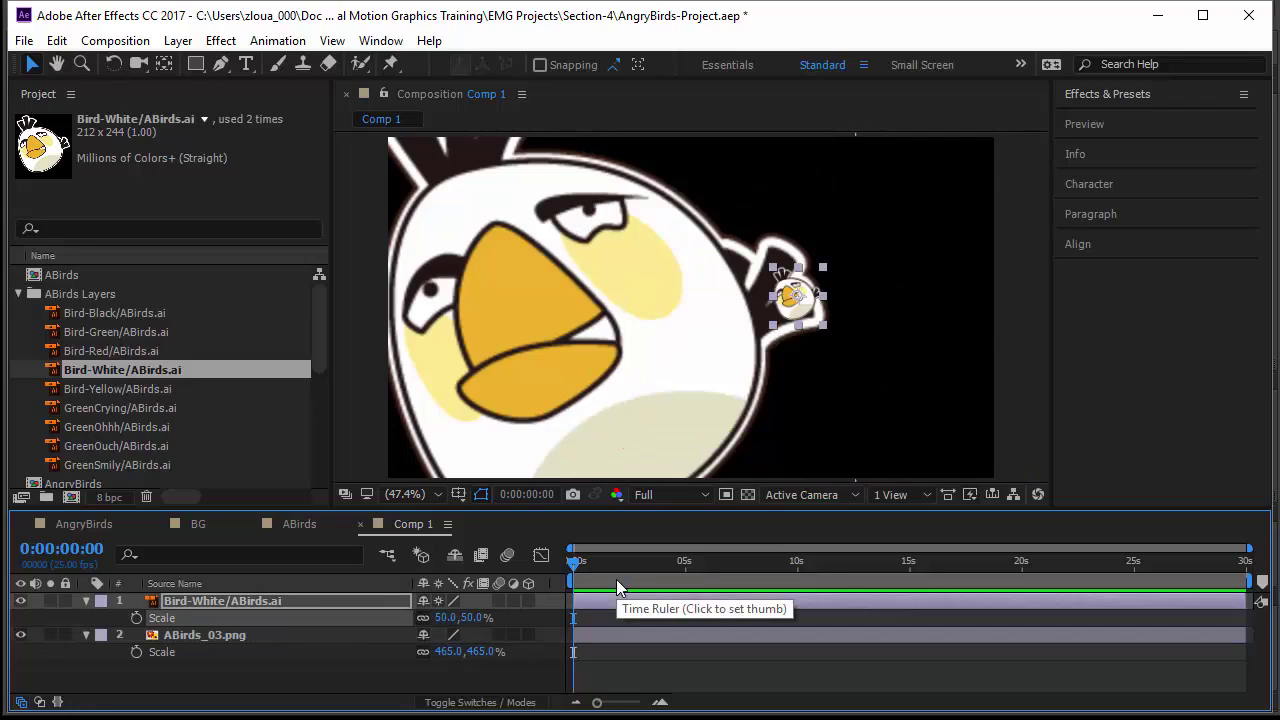
pyautogui.click(449, 651)
pyautogui.write('50')
pyautogui.press('Return')
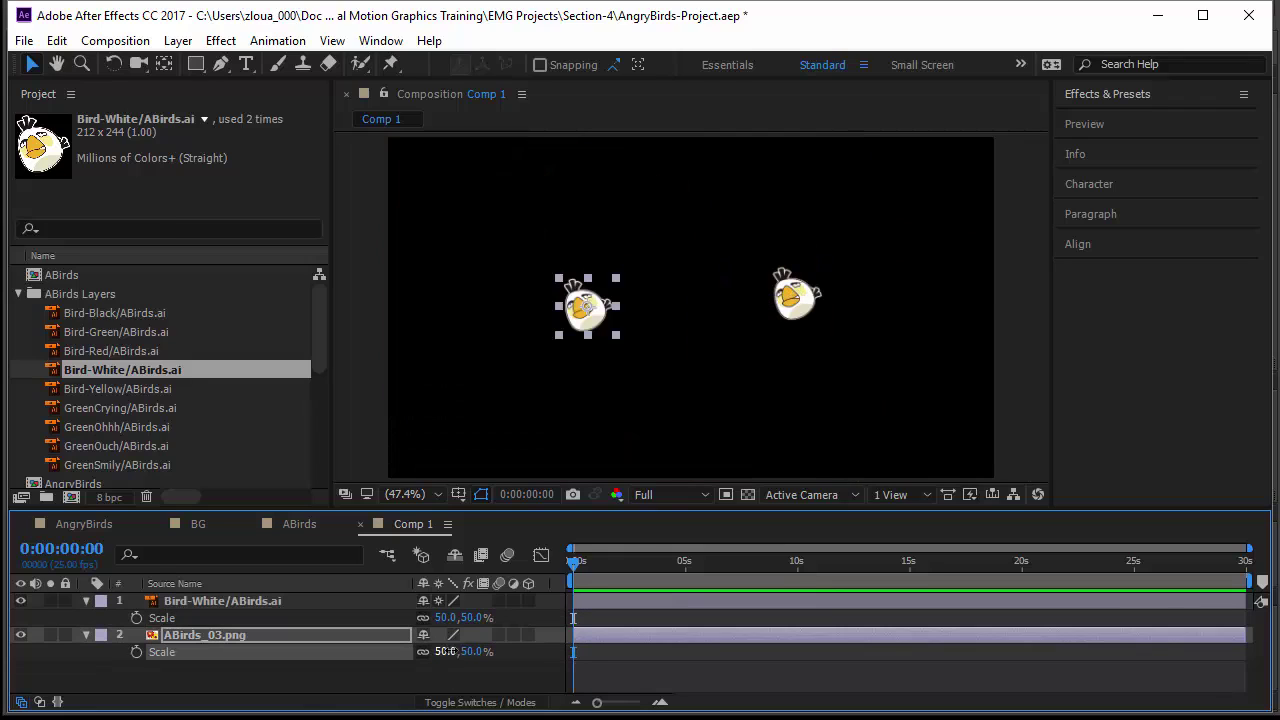
pyautogui.click(793, 296)
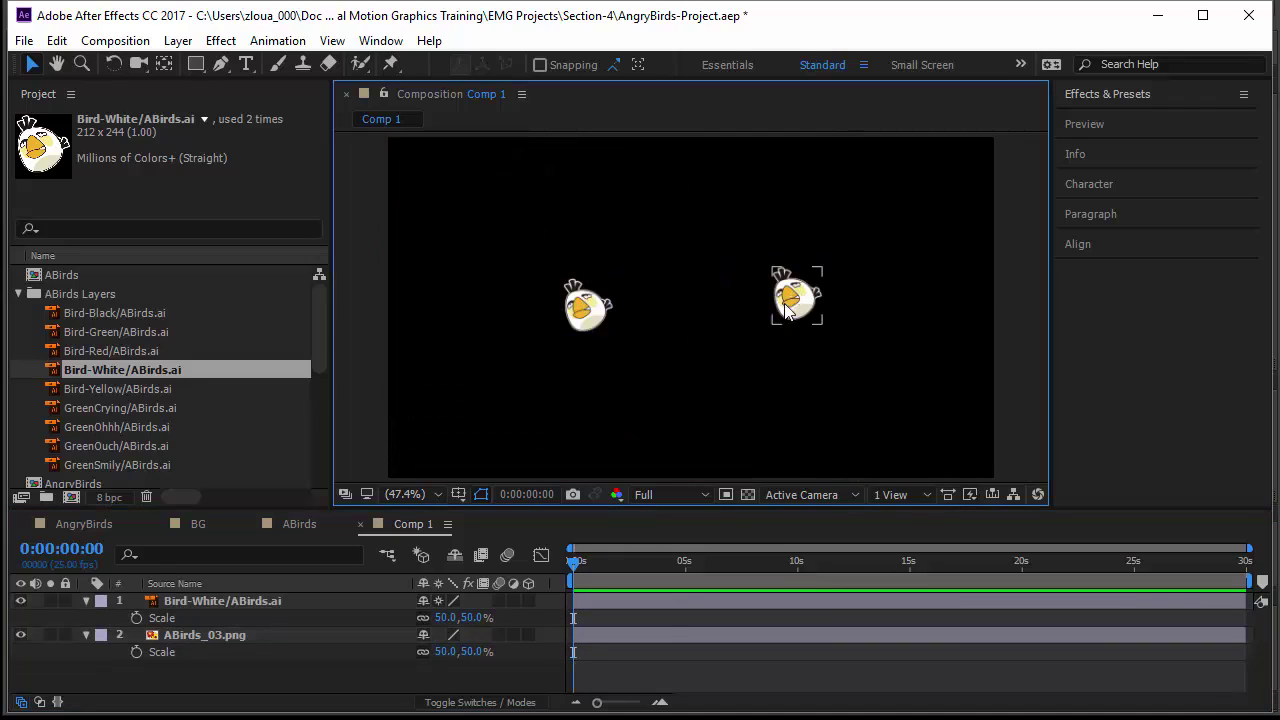
pyautogui.moveTo(793, 296); pyautogui.dragTo(650, 300)
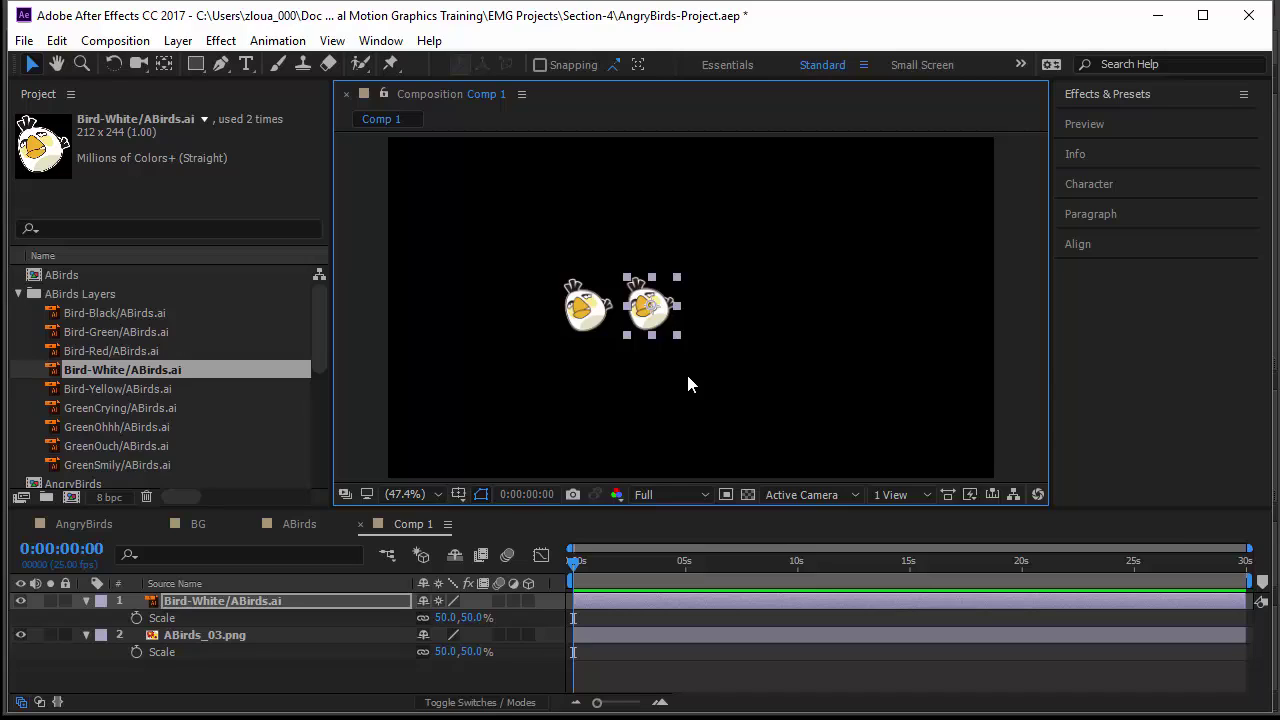
# Step: Collapse the ABirds Layers folder and both layers' properties, then switch to the AngryBirds composition
pyautogui.click(18, 293)
pyautogui.click(103, 295)
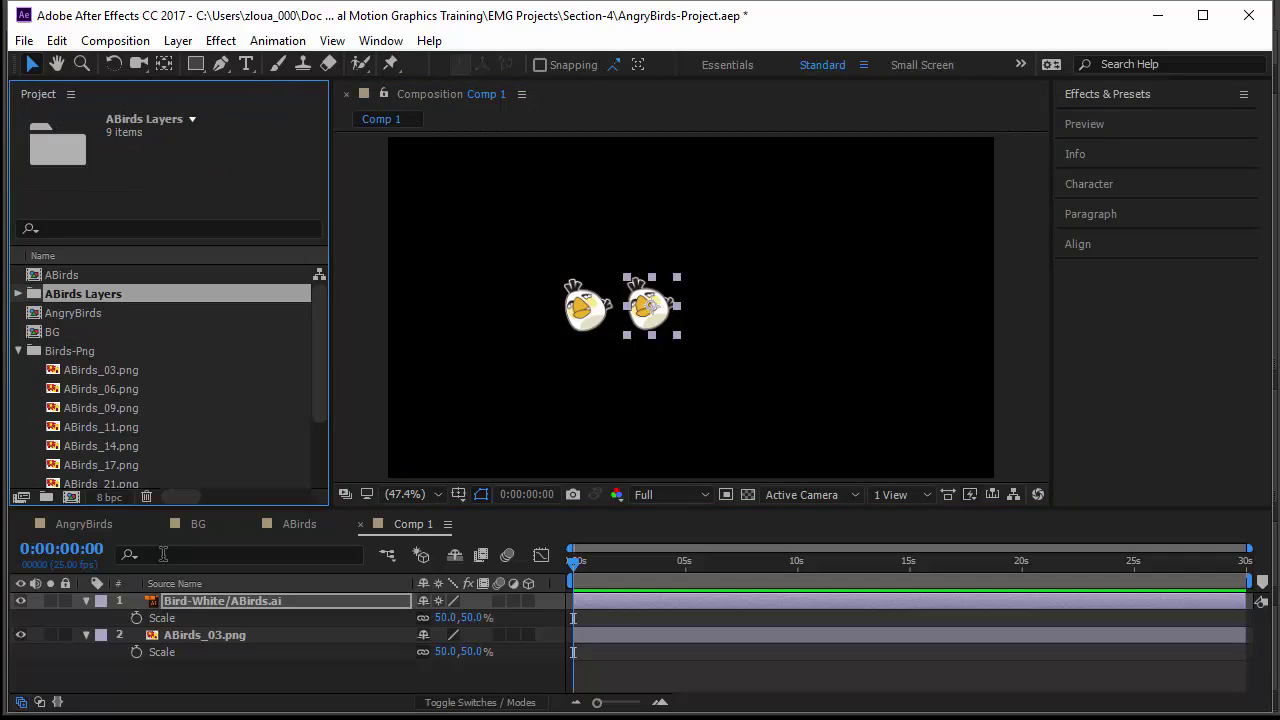
pyautogui.click(186, 604)
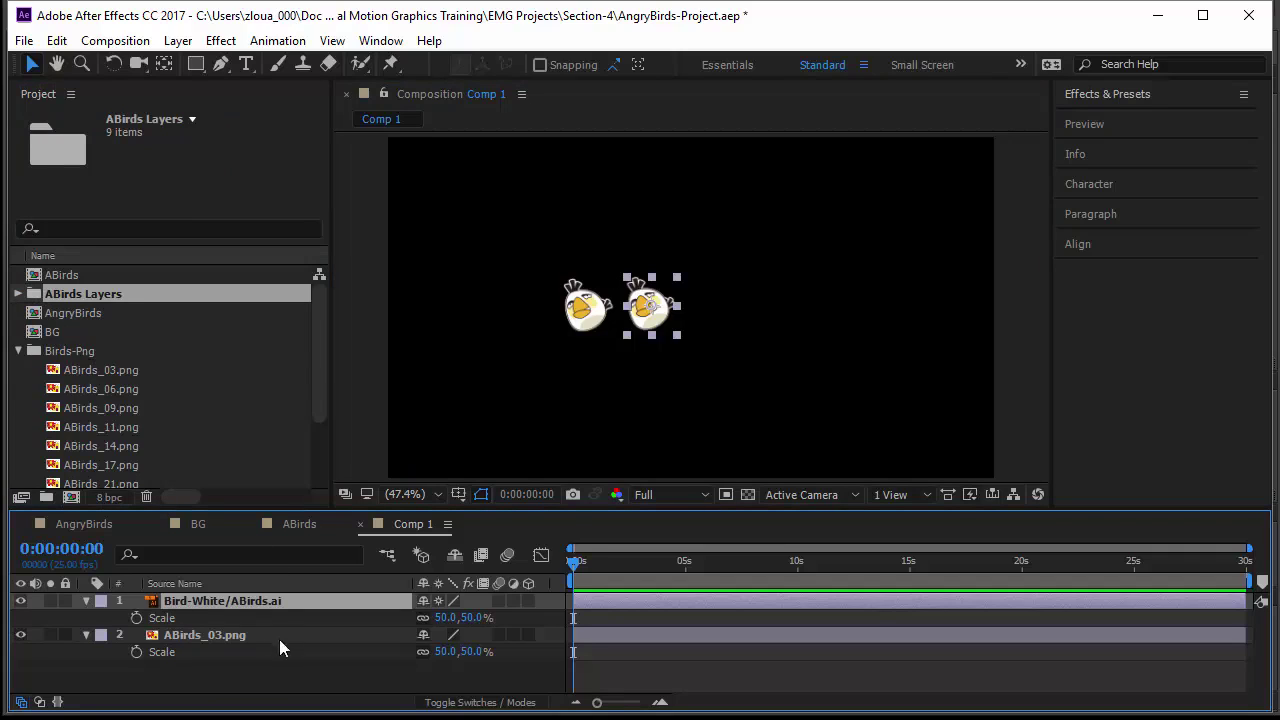
pyautogui.click(86, 600)
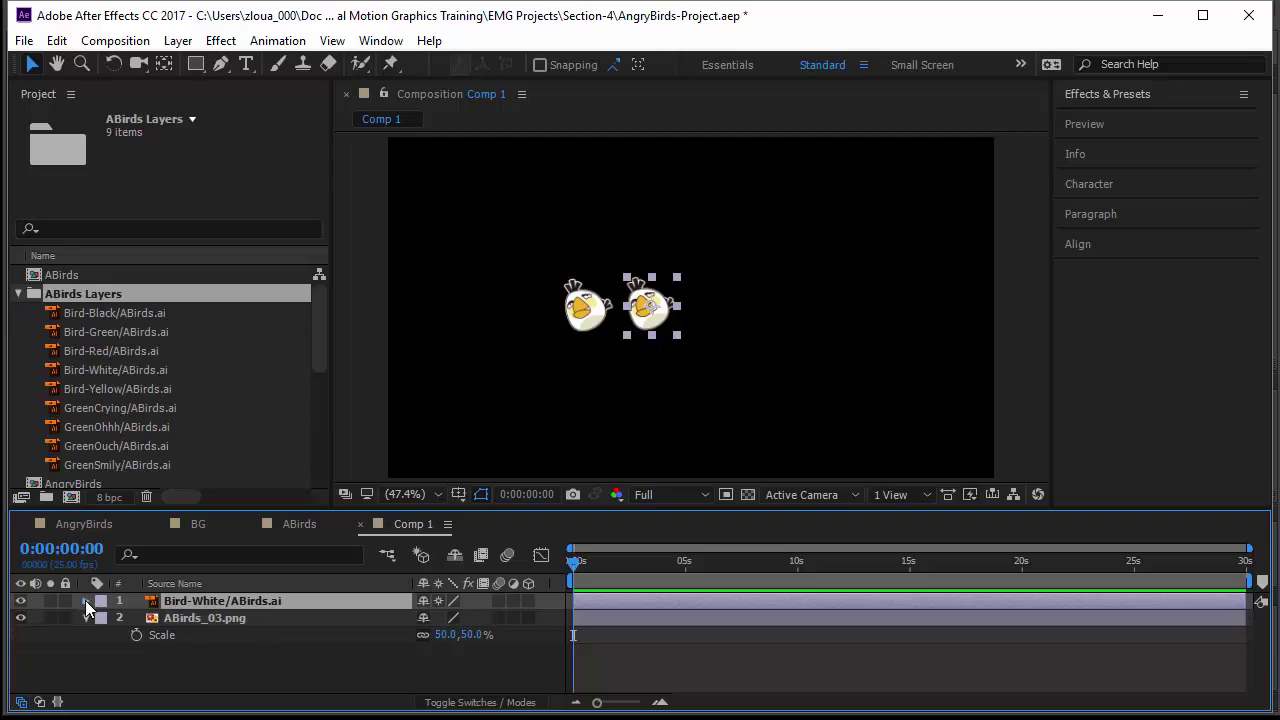
pyautogui.click(86, 600)
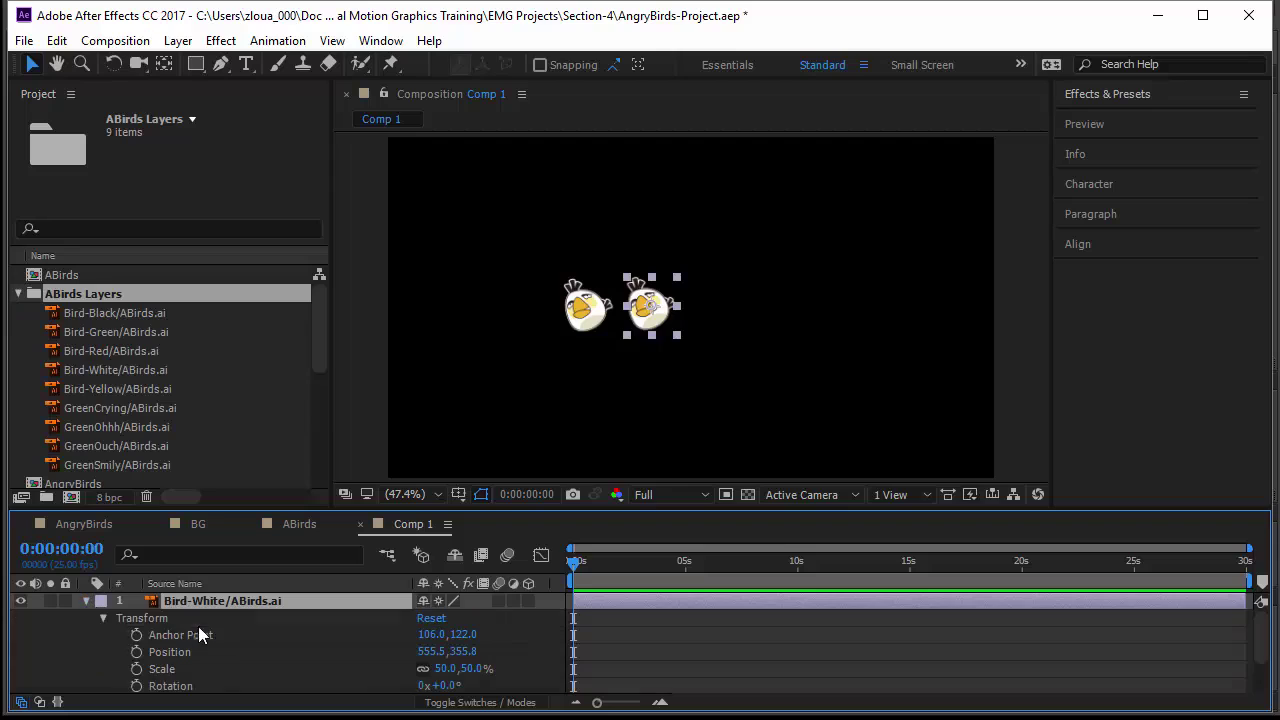
pyautogui.click(88, 601)
pyautogui.click(85, 617)
pyautogui.click(85, 617)
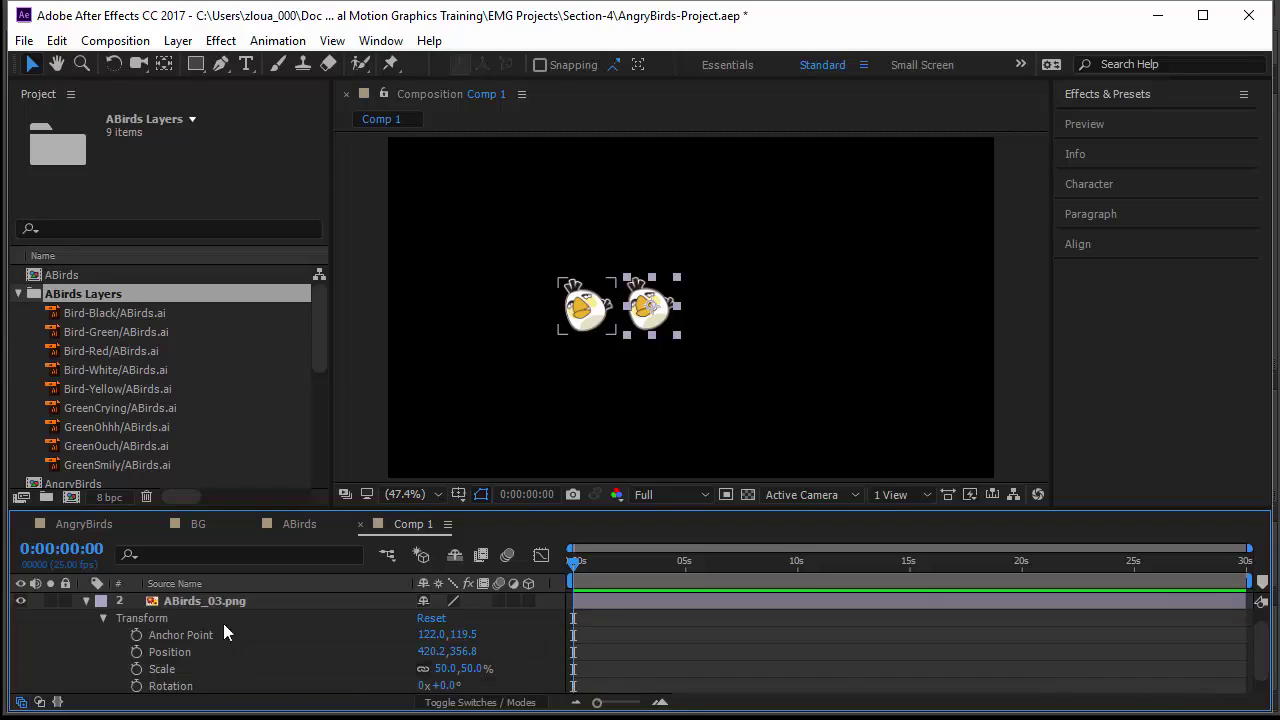
pyautogui.click(18, 293)
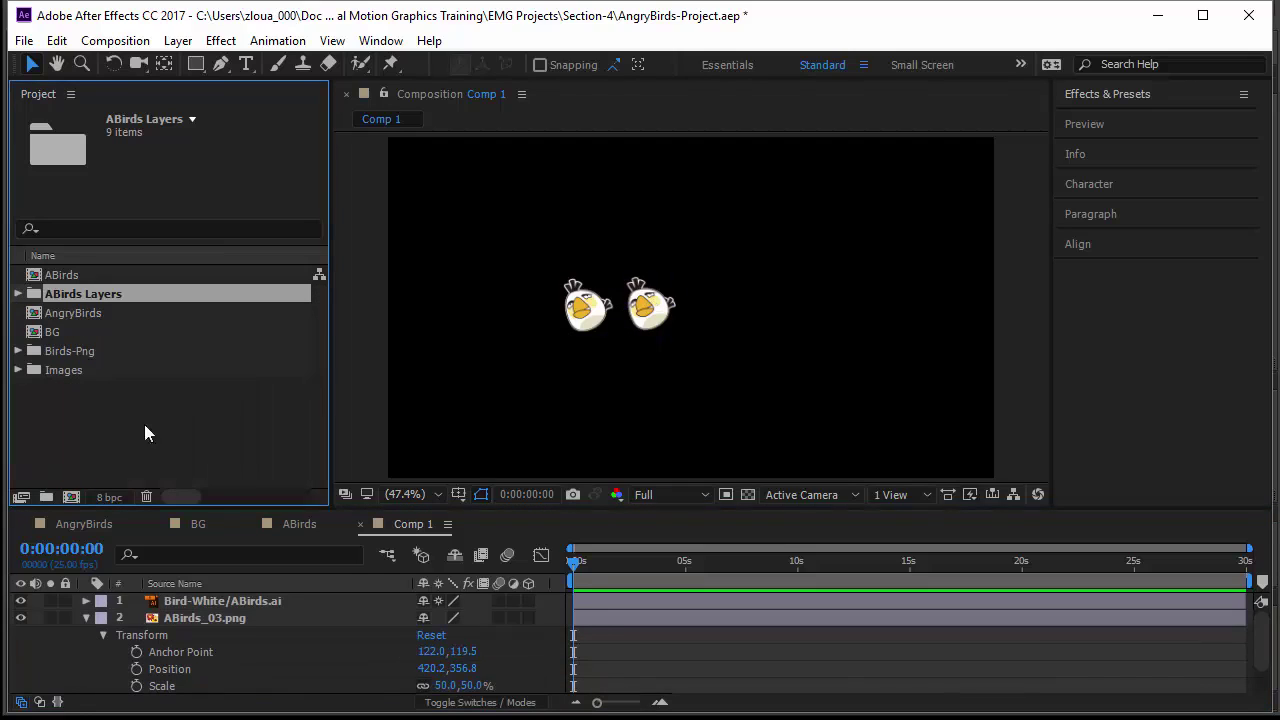
pyautogui.click(90, 523)
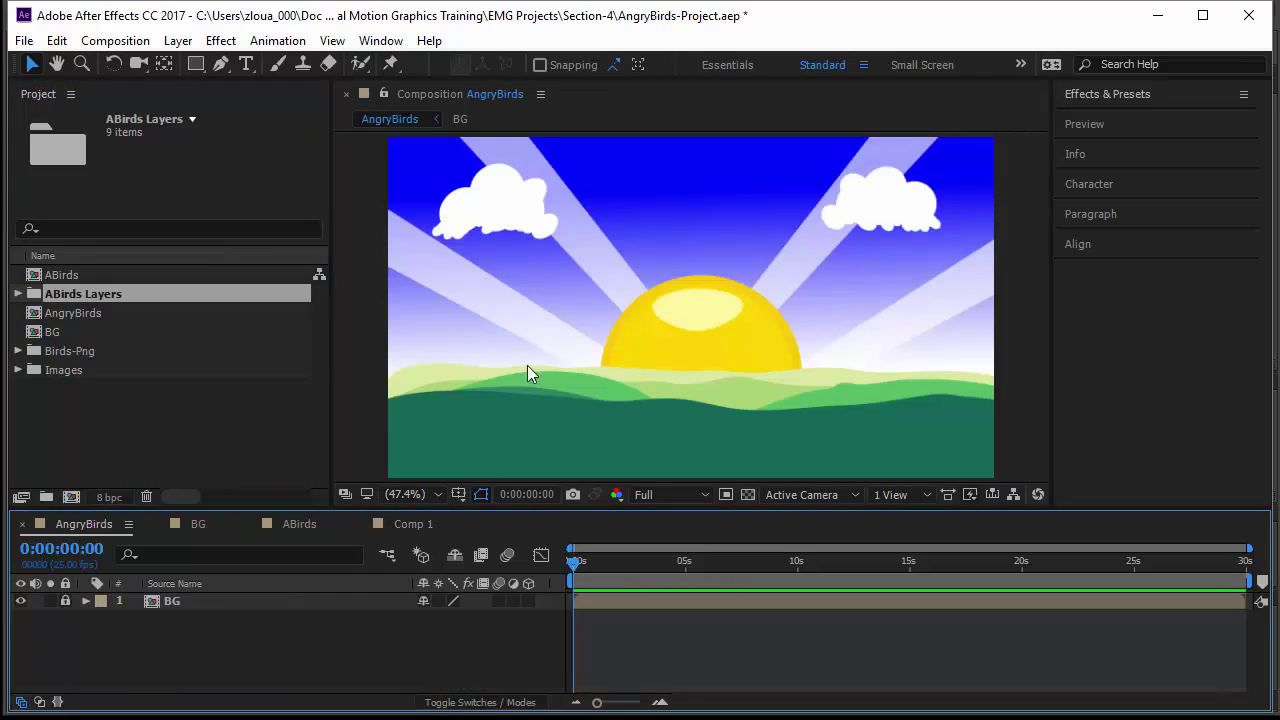